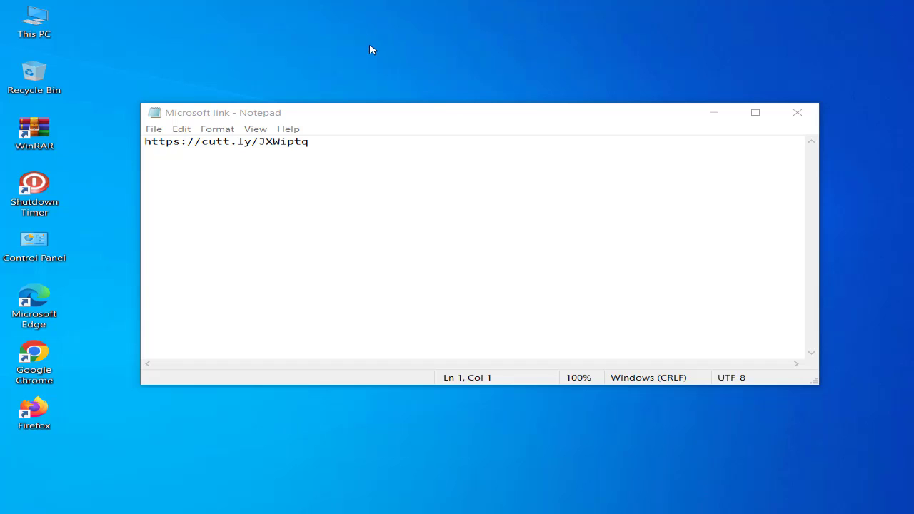
right_click(356, 29)
left_click(412, 69)
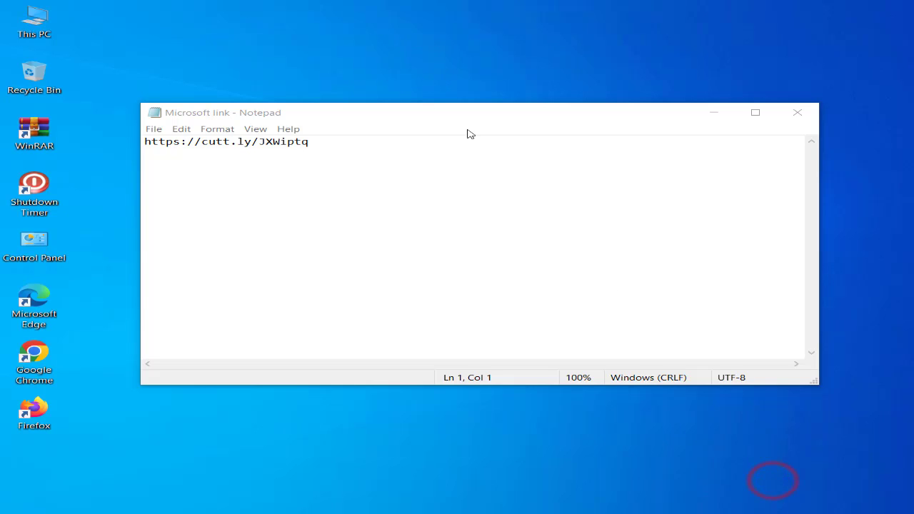
right_click(428, 41)
left_click(474, 78)
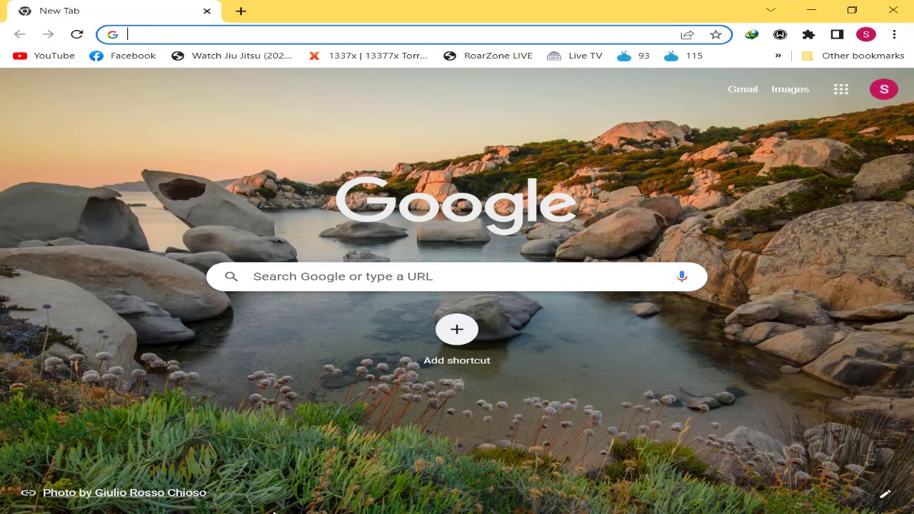
key("alt+Tab")
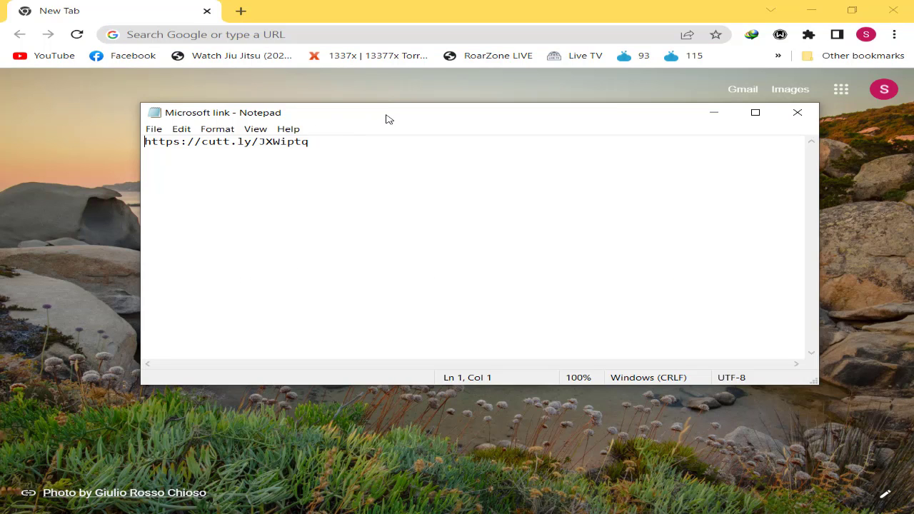
mouse_move(403, 115)
left_mouse_down()
mouse_move(408, 135)
mouse_move(395, 126)
left_mouse_up()
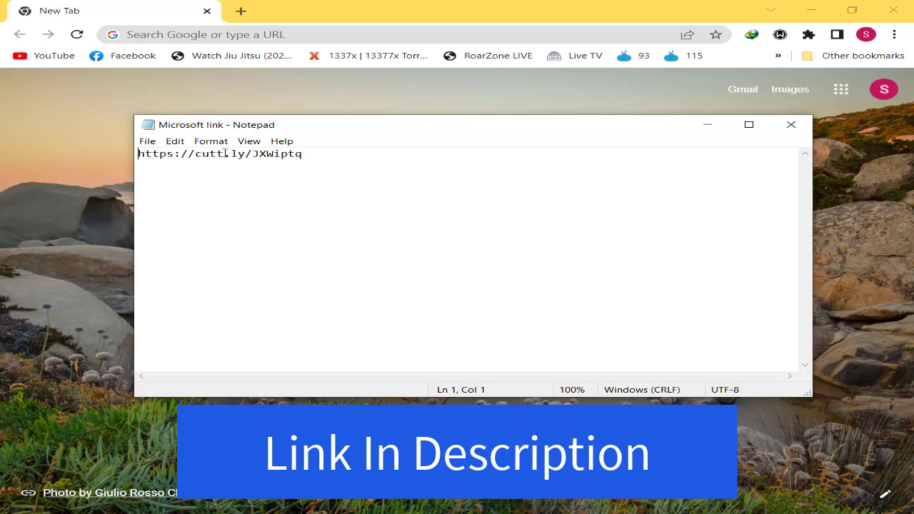
key("ctrl+a")
key("ctrl+c")
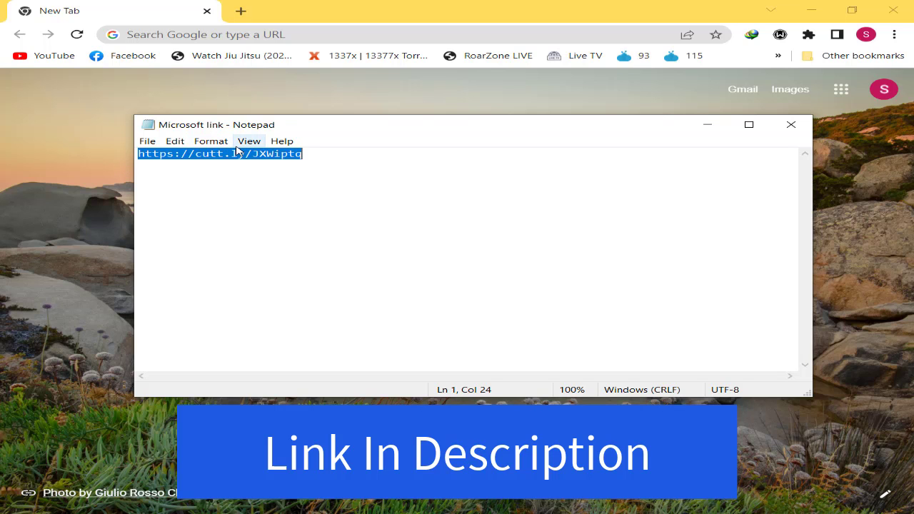
left_click(258, 34)
key("ctrl+v")
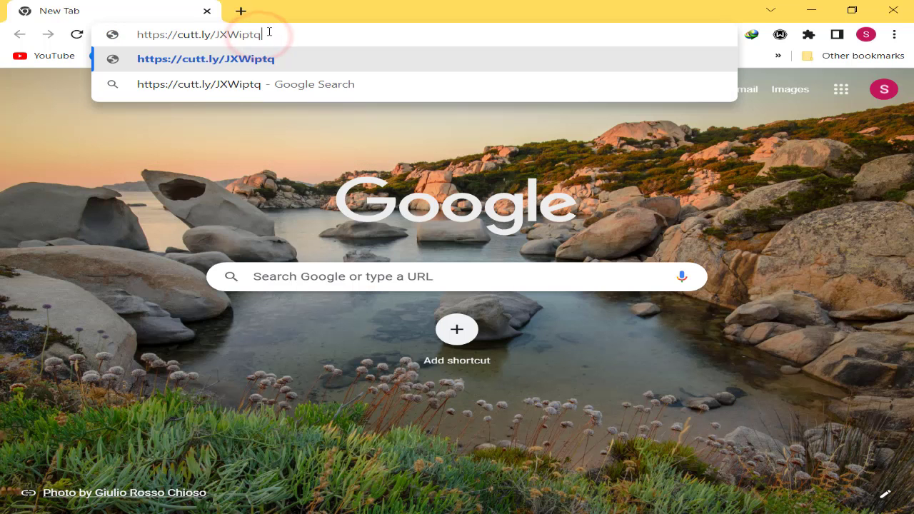
left_click(327, 59)
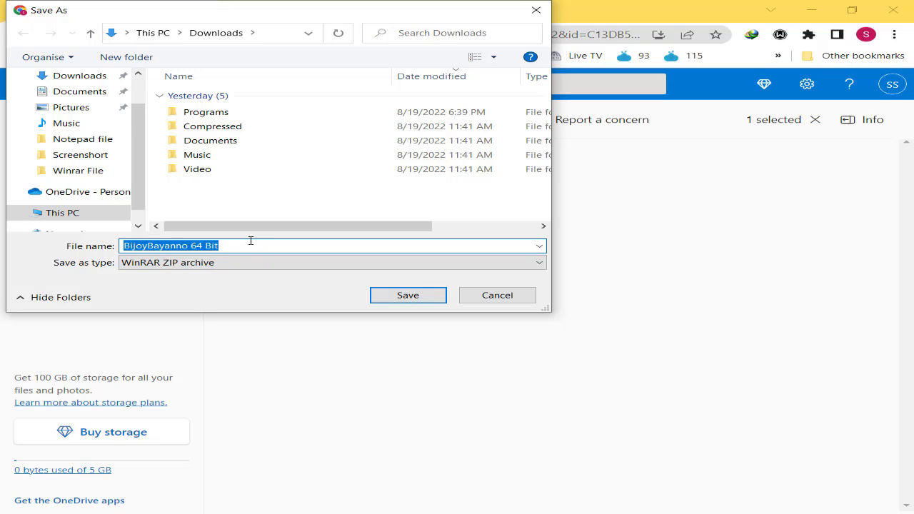
Cancel saving the BijoyBayanno 64 Bit archive and examine the download options for the shared file in OneDrive
left_click(481, 294)
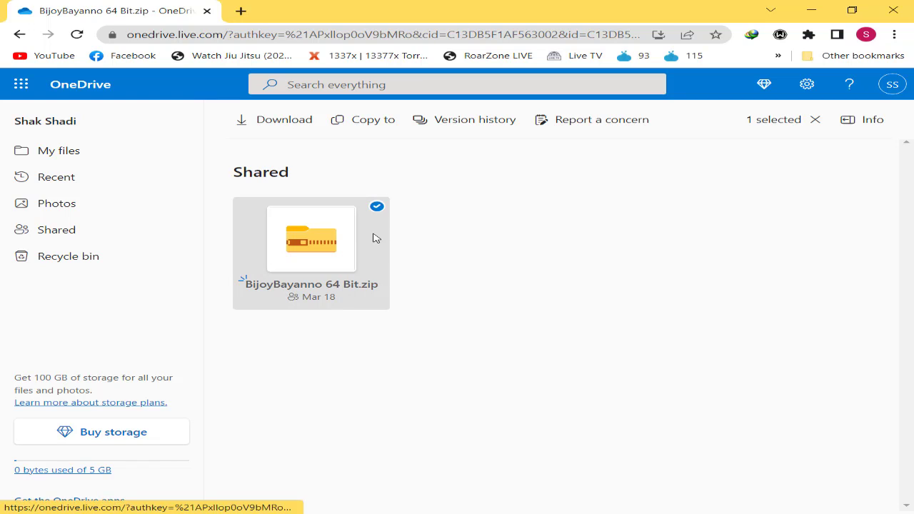
left_click(377, 208)
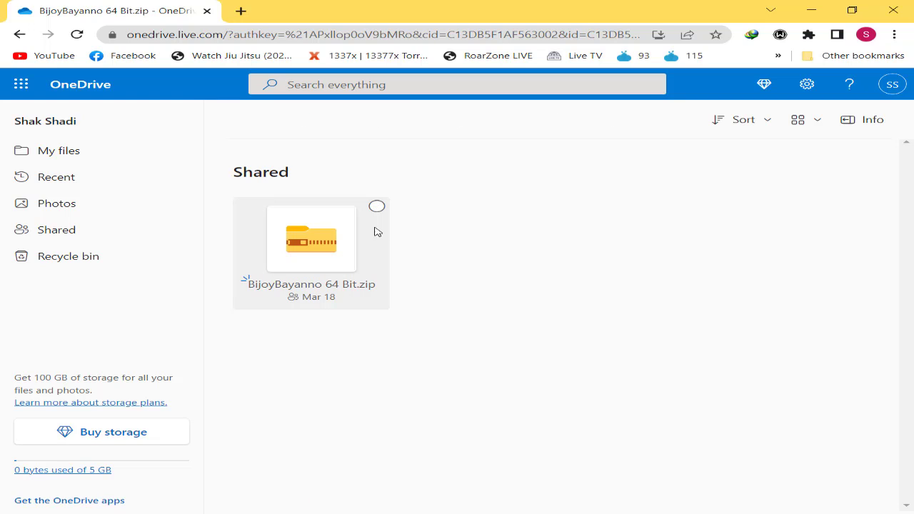
left_click(377, 207)
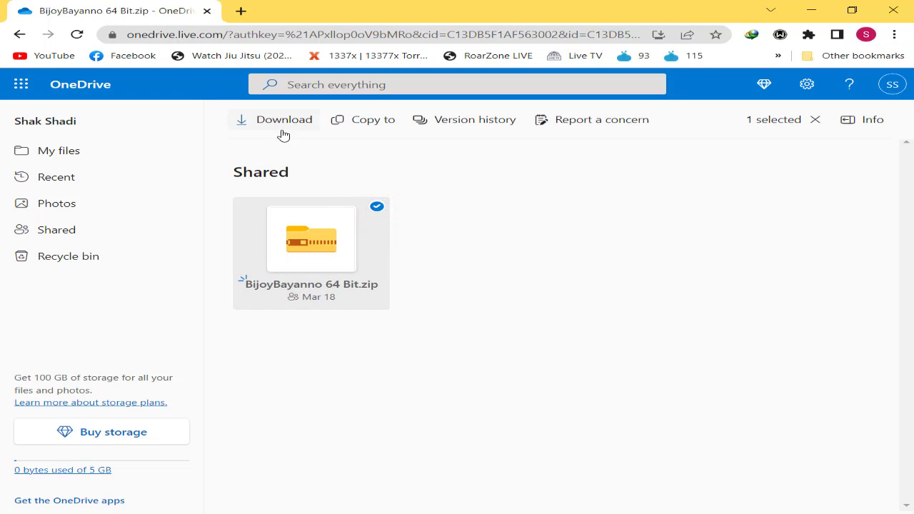
right_click(328, 246)
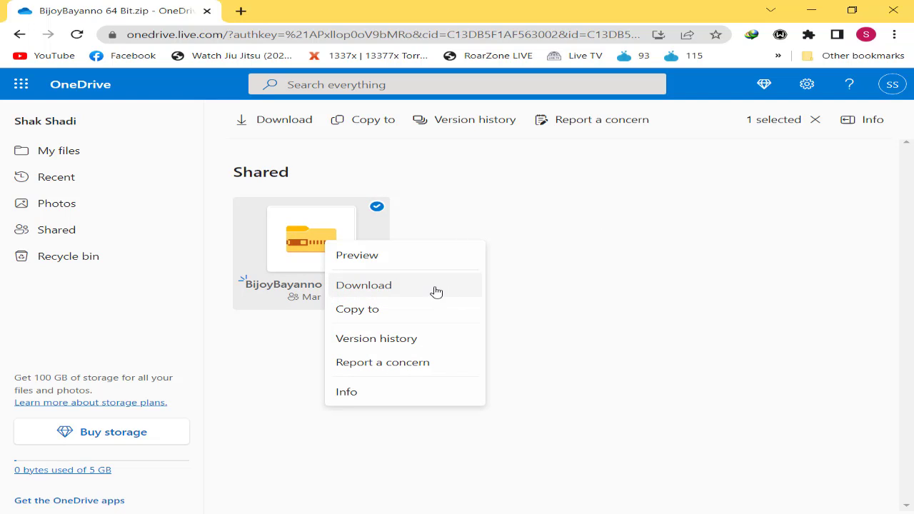
left_click(553, 232)
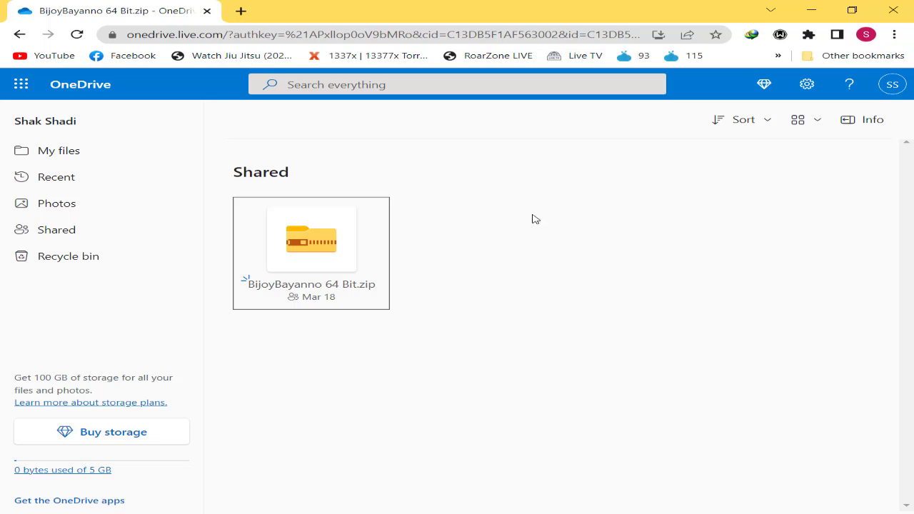
left_click(815, 9)
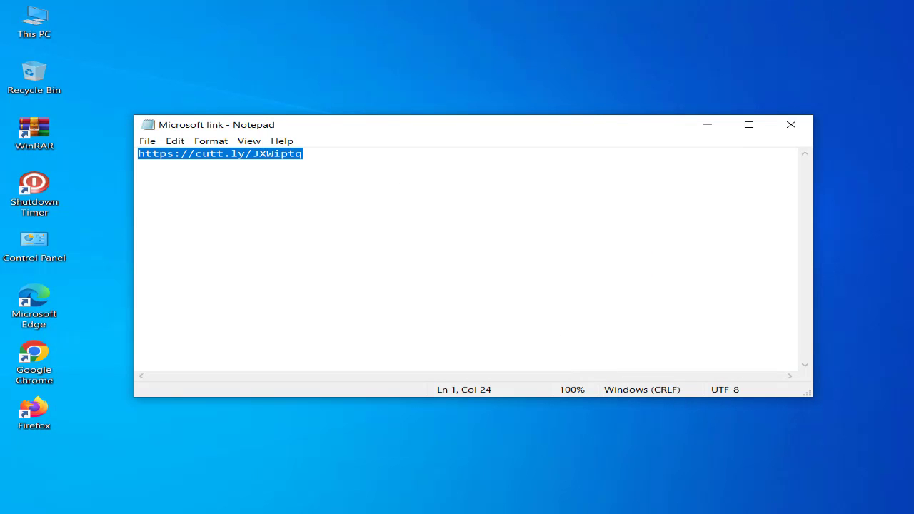
left_click(152, 513)
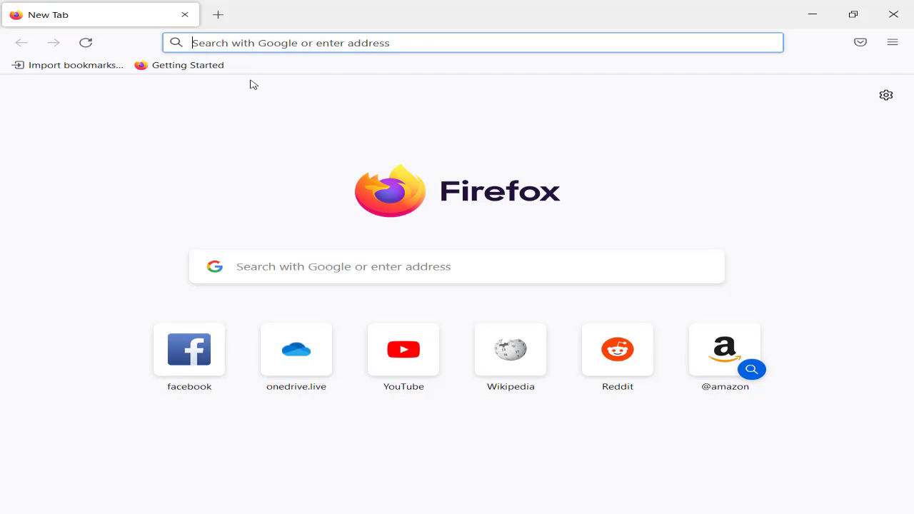
left_click(268, 41)
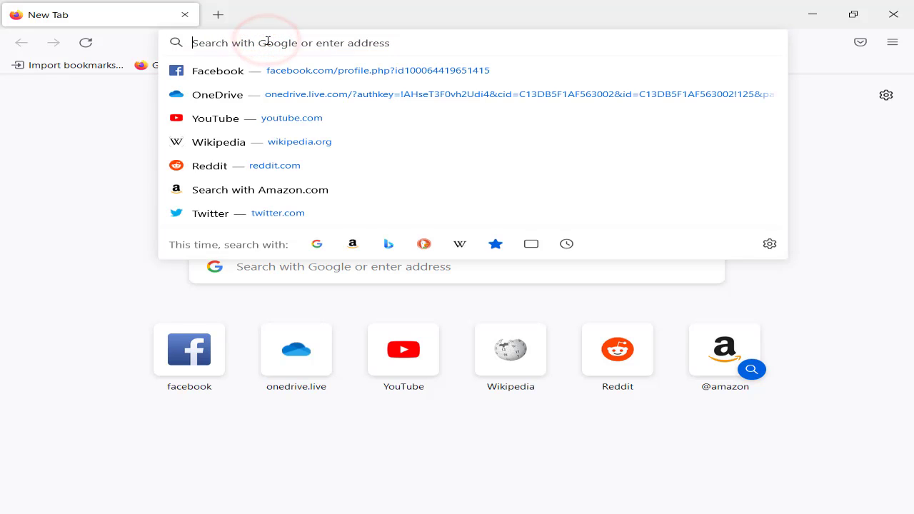
key("ctrl+v")
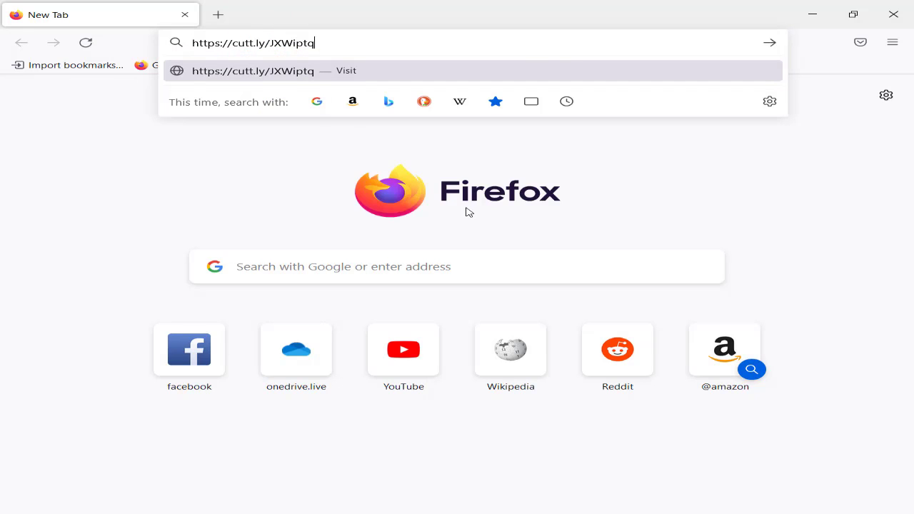
key("Return")
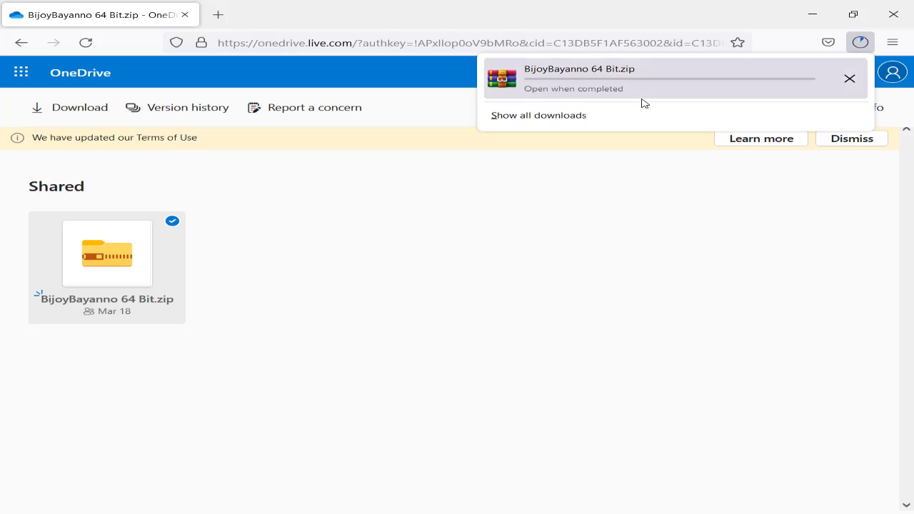
Cancel the BijoyBayanno 64 Bit.zip download in Firefox and minimise the browser and the note to reach the desktop
left_click(850, 79)
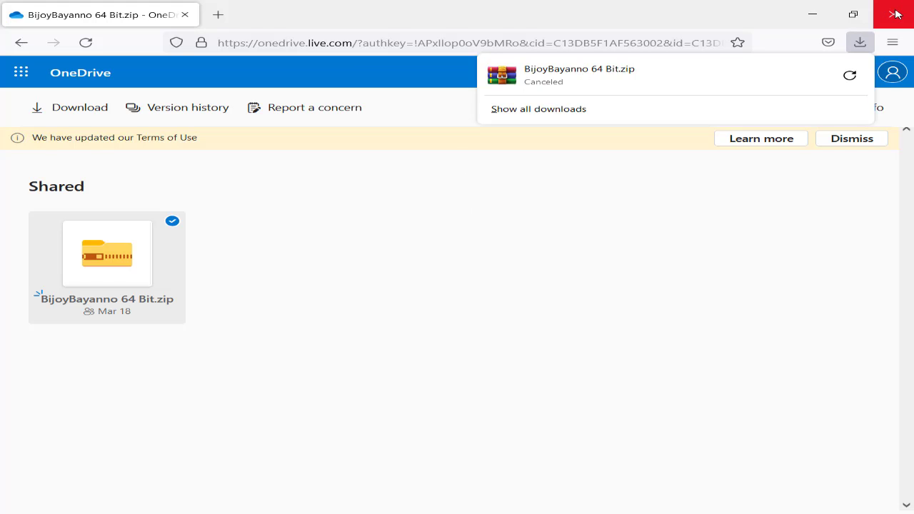
left_click(823, 17)
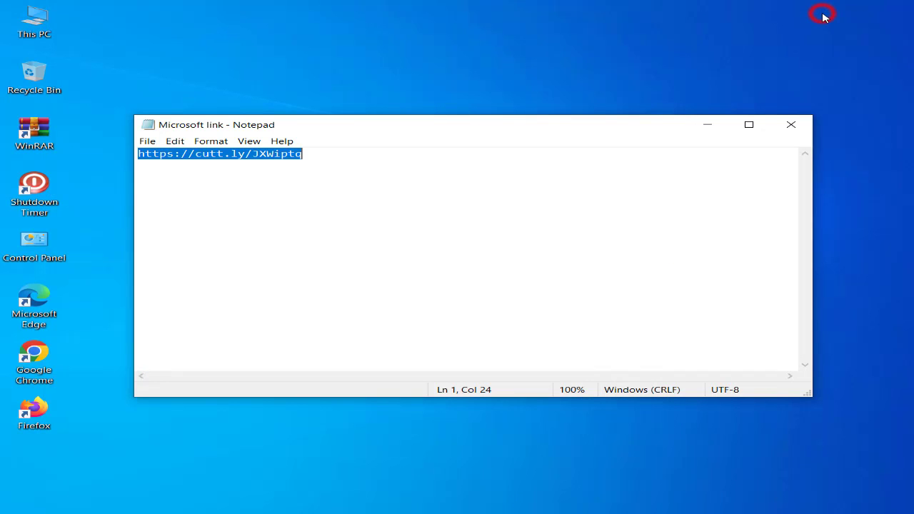
left_click(600, 135)
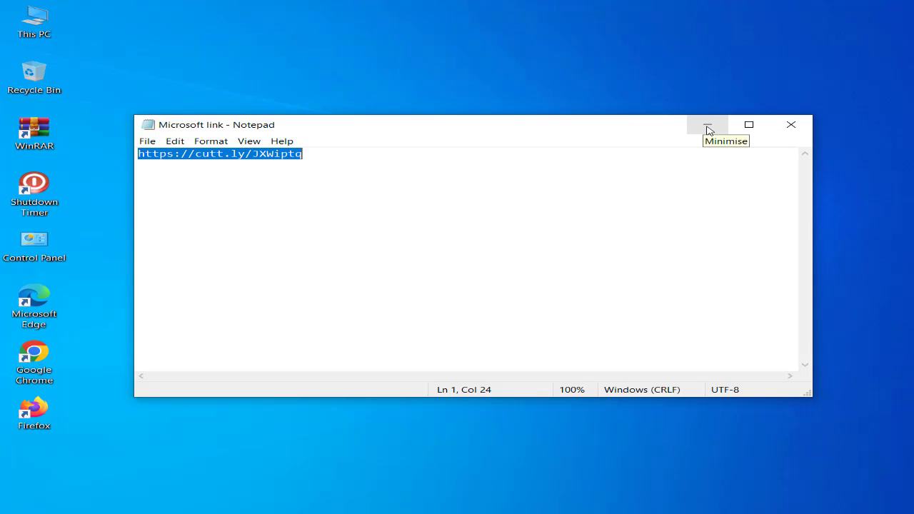
left_click(708, 129)
Refresh the desktop and move the BijoyBayanno 64 Bit archive and New folder icons one row higher
right_click(278, 209)
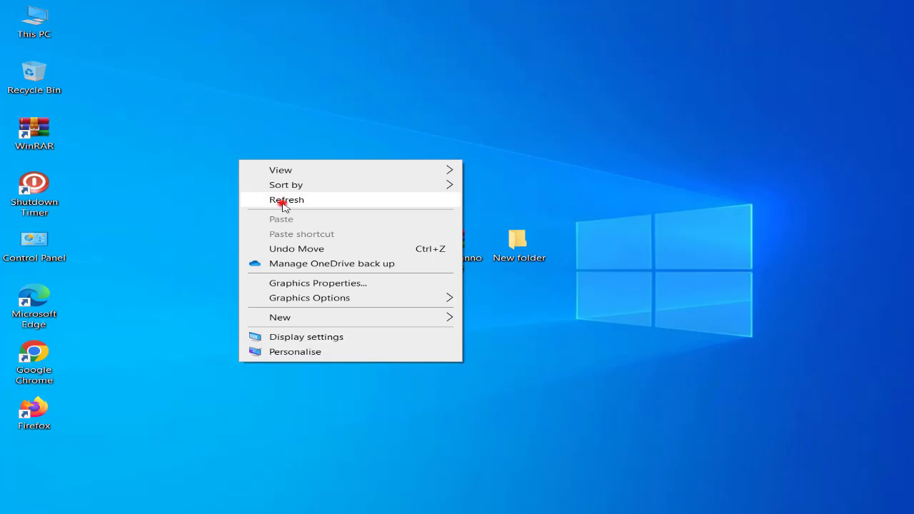
left_click(279, 199)
left_click_drag(441, 247, 434, 171)
left_click_drag(500, 248, 500, 190)
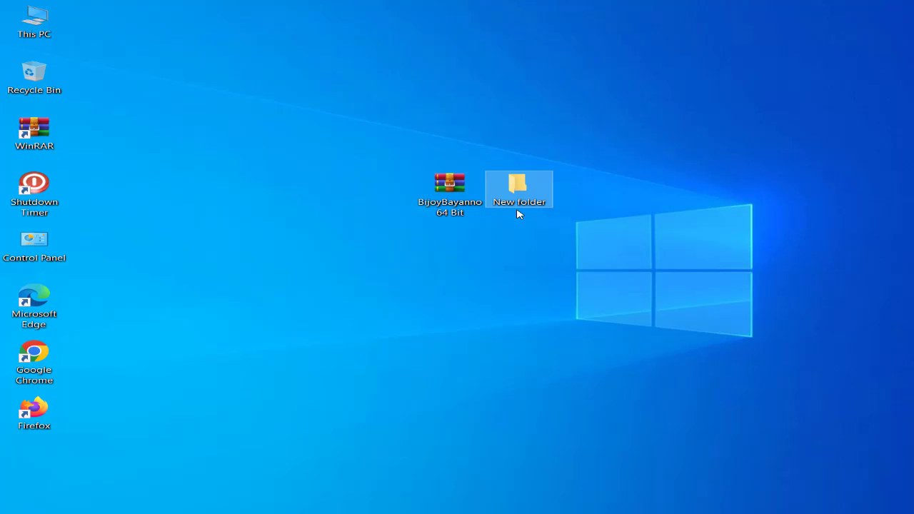
left_click(771, 480)
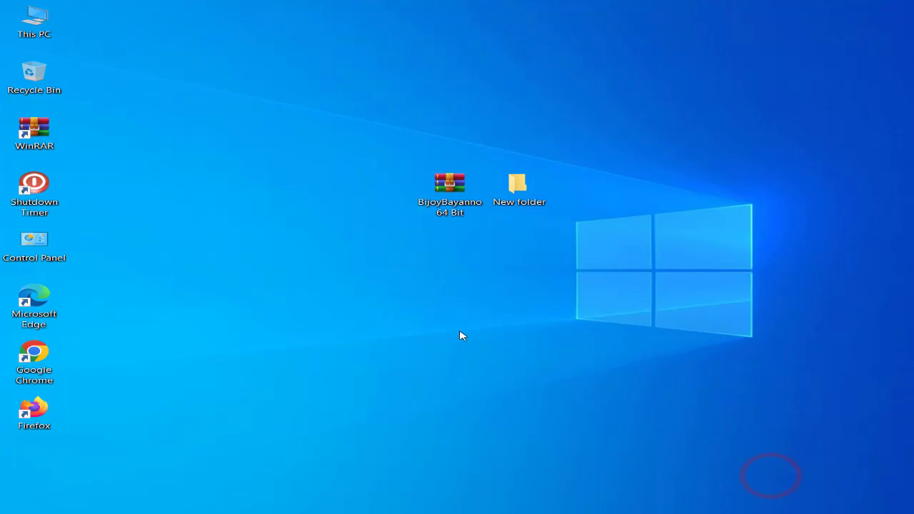
right_click(328, 276)
left_click(363, 314)
right_click(329, 276)
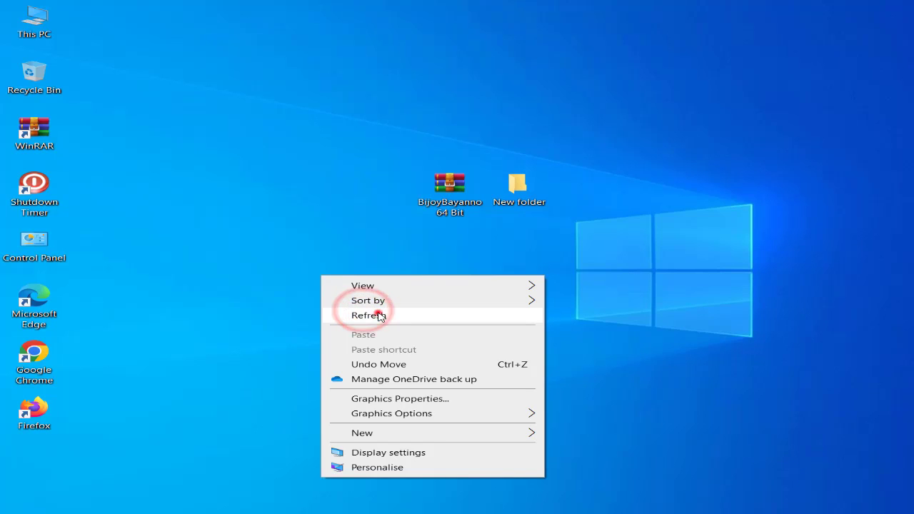
left_click(377, 312)
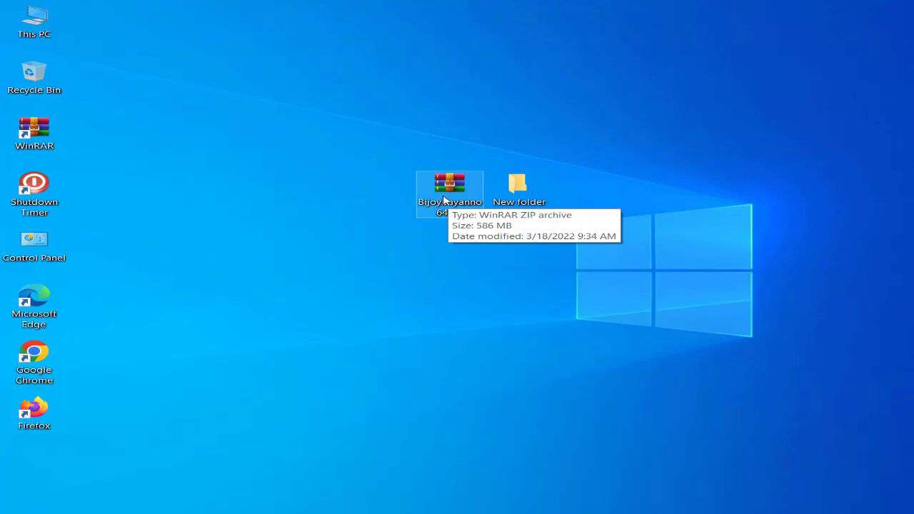
Move the BijoyBayanno 64 Bit archive into the desktop's New folder and open that folder
left_click_drag(443, 196, 524, 190)
double_click(525, 190)
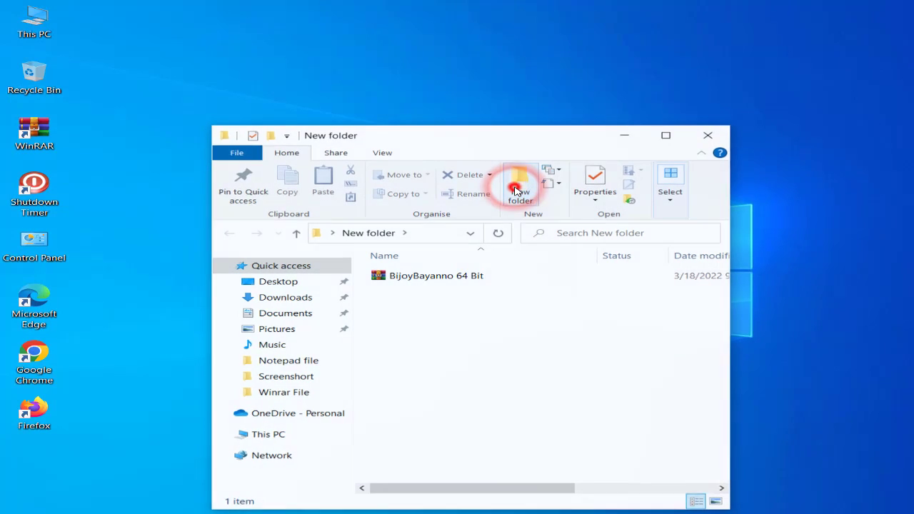
left_click(519, 185)
left_click_drag(473, 134, 506, 202)
left_click(418, 243)
left_click_drag(526, 62, 457, 38)
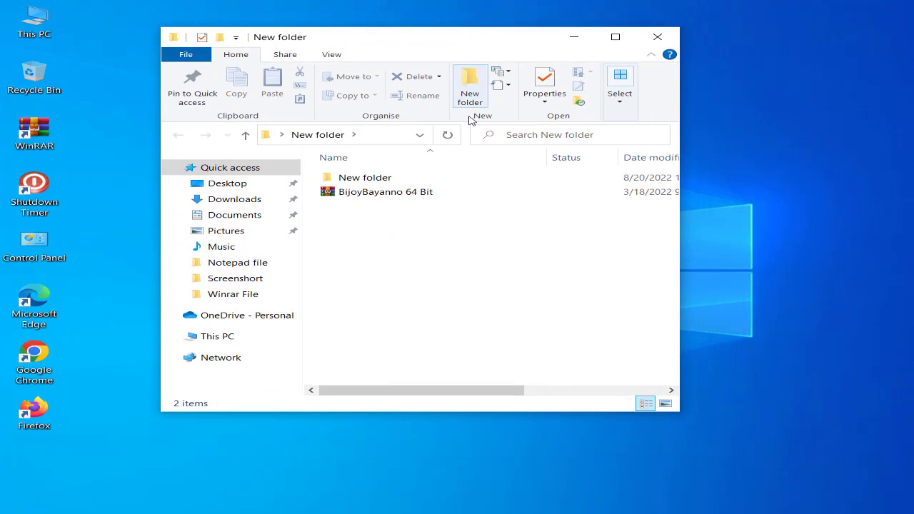
Delete the nested New folder, keeping the BijoyBayanno 64 Bit archive
left_click(450, 238)
left_click(408, 180)
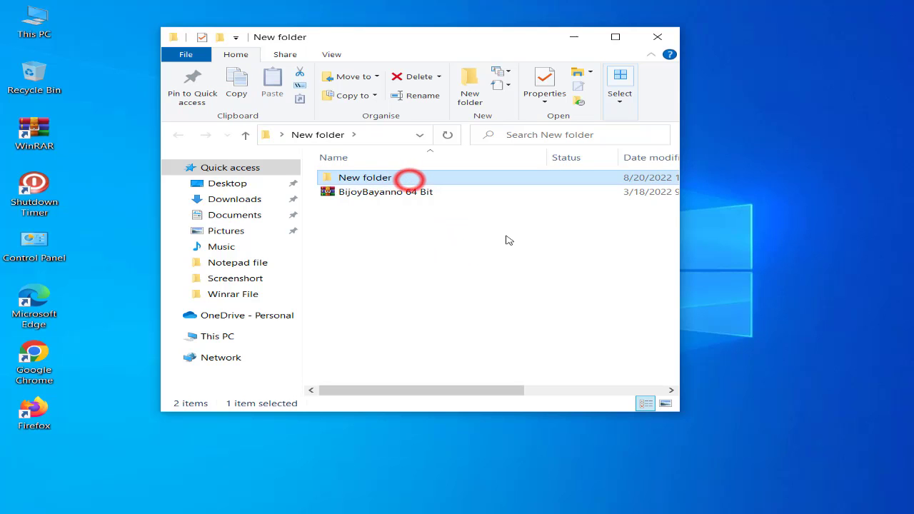
left_click(501, 243)
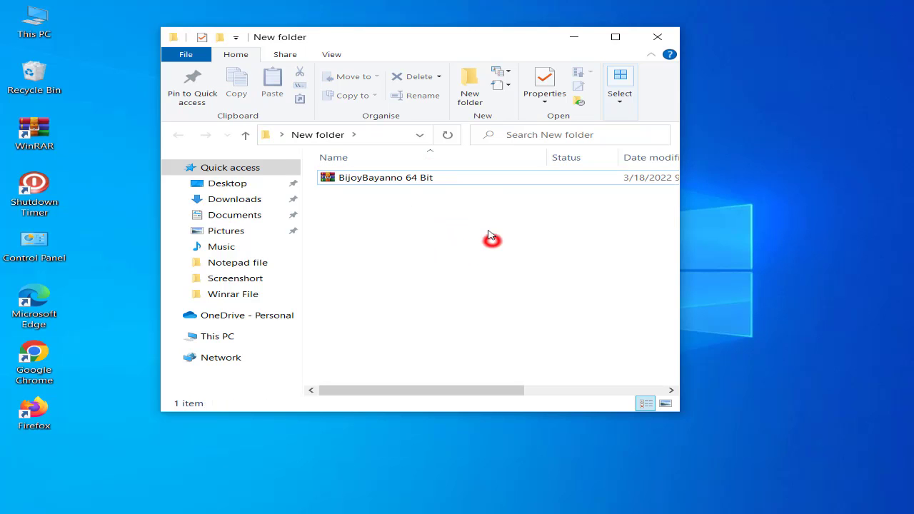
right_click(733, 234)
left_click(735, 235)
right_click(738, 190)
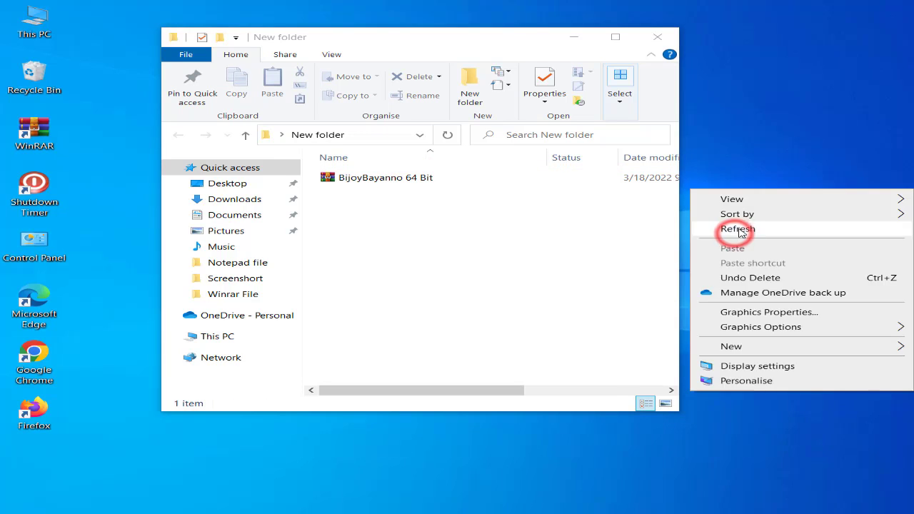
left_click(738, 229)
right_click(742, 186)
left_click(761, 222)
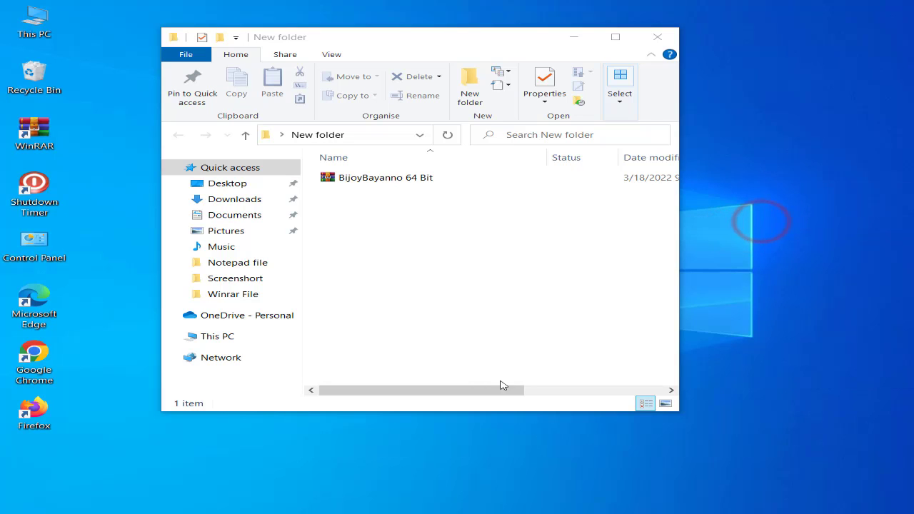
left_click(793, 489)
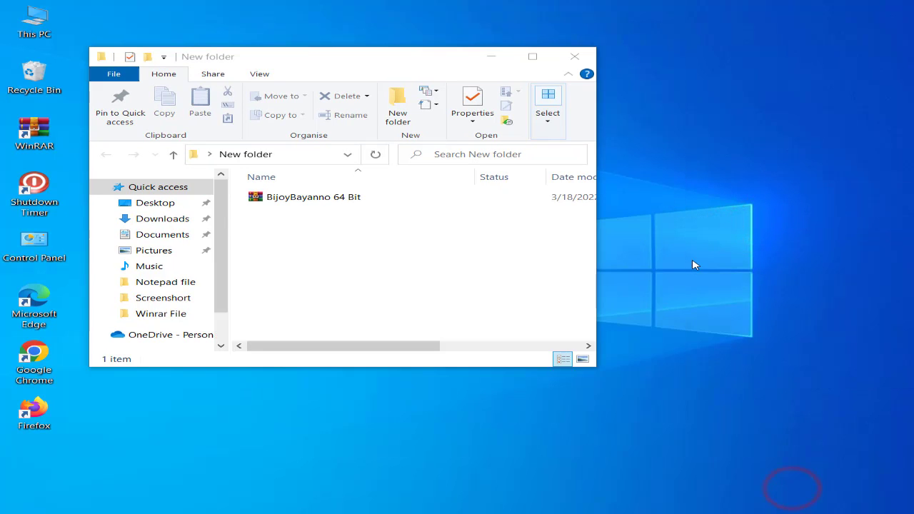
right_click(677, 247)
left_click(674, 244)
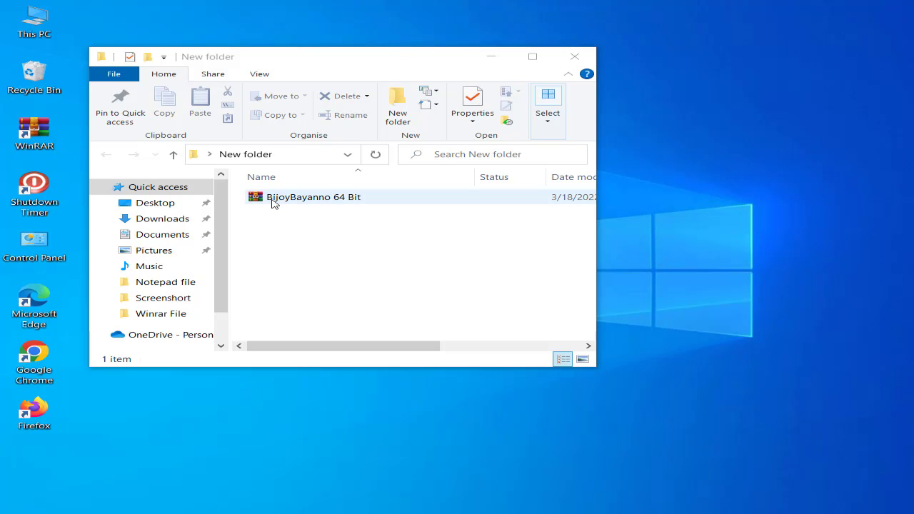
Extract the BijoyBayanno 64 Bit archive directly into its current folder with WinRAR
right_click(274, 199)
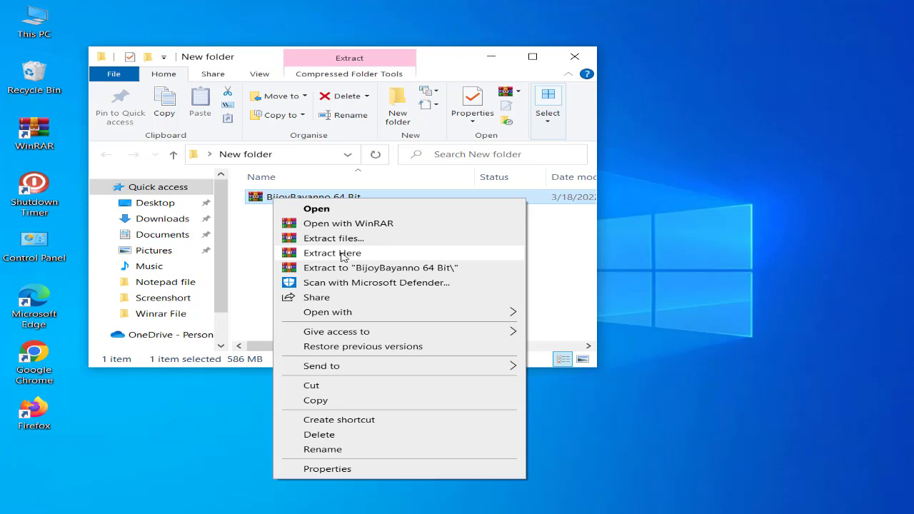
left_click(355, 253)
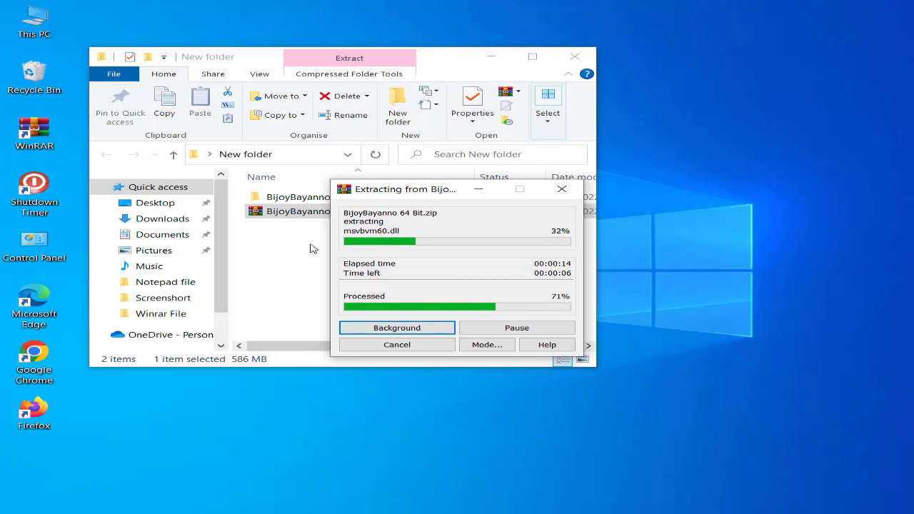
left_click(657, 241)
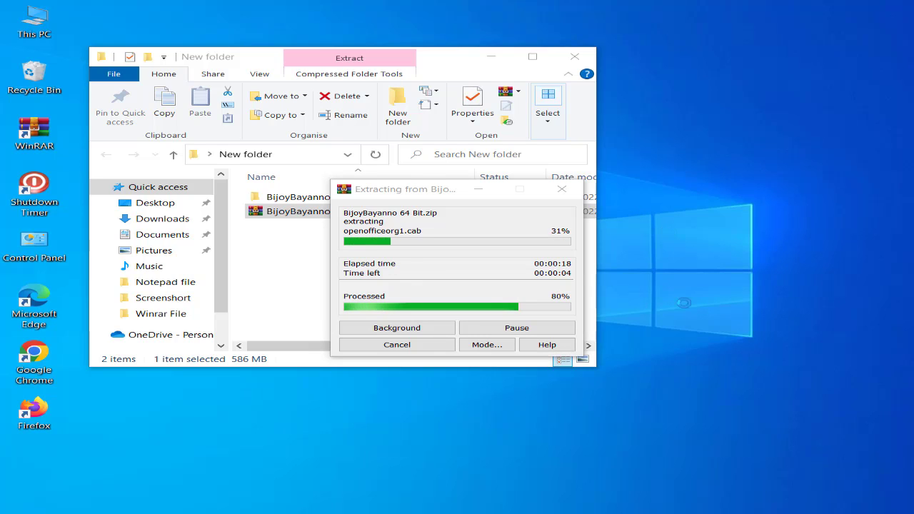
right_click(631, 208)
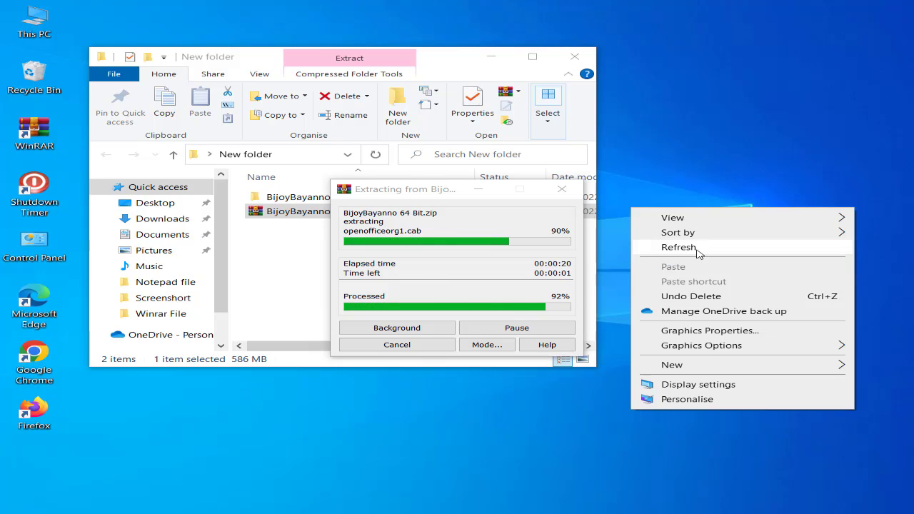
left_click(697, 249)
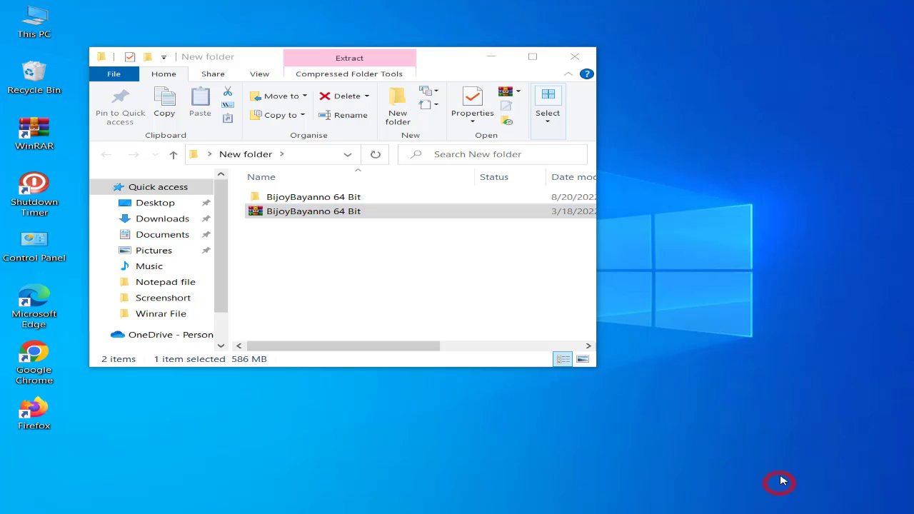
right_click(729, 319)
left_click(747, 158)
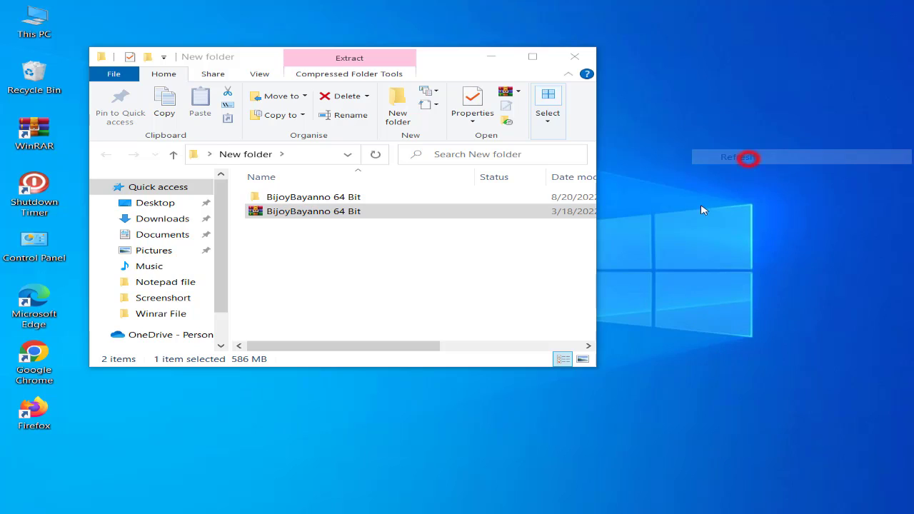
Open the extracted BijoyBayanno 64 Bit folder, then view its key text file and minimize it
double_click(333, 200)
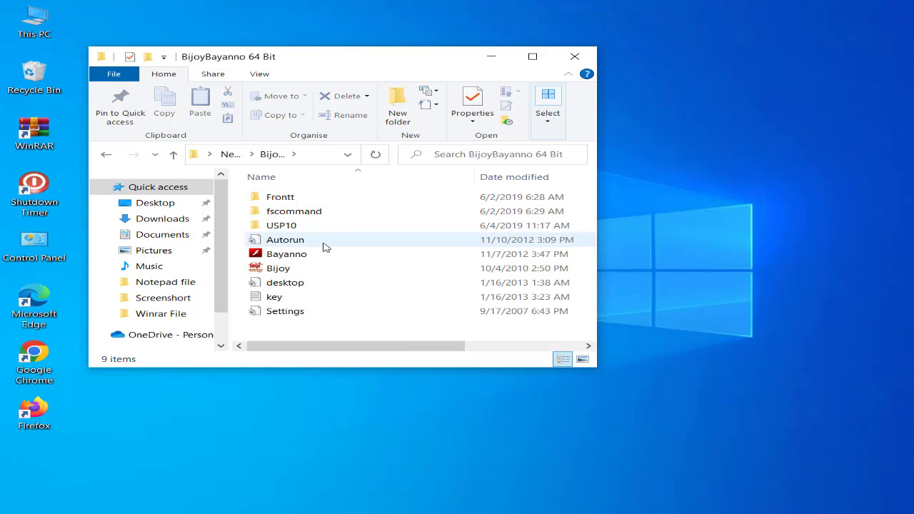
left_click(319, 298)
double_click(319, 299)
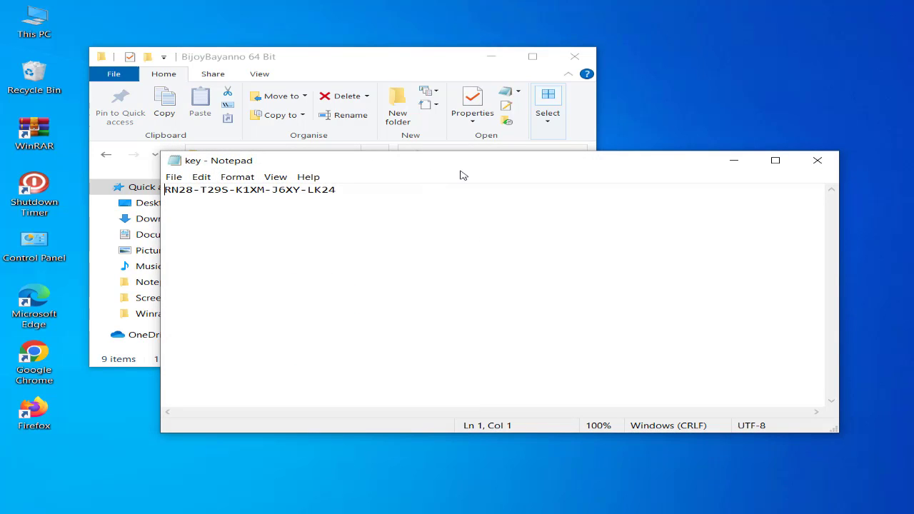
left_click(734, 160)
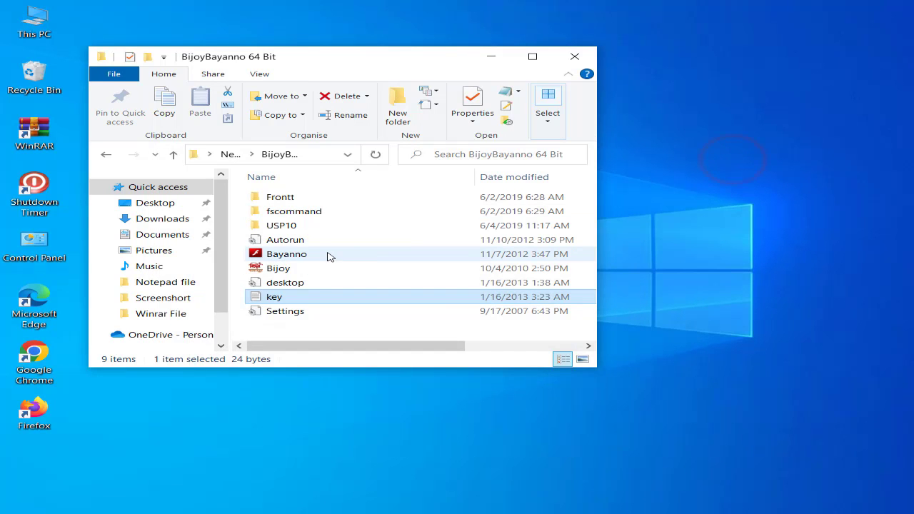
Run the Bayanno installer from the extracted folder and start the Bijoy Bayanno setup from its launcher
mouse_move(317, 261)
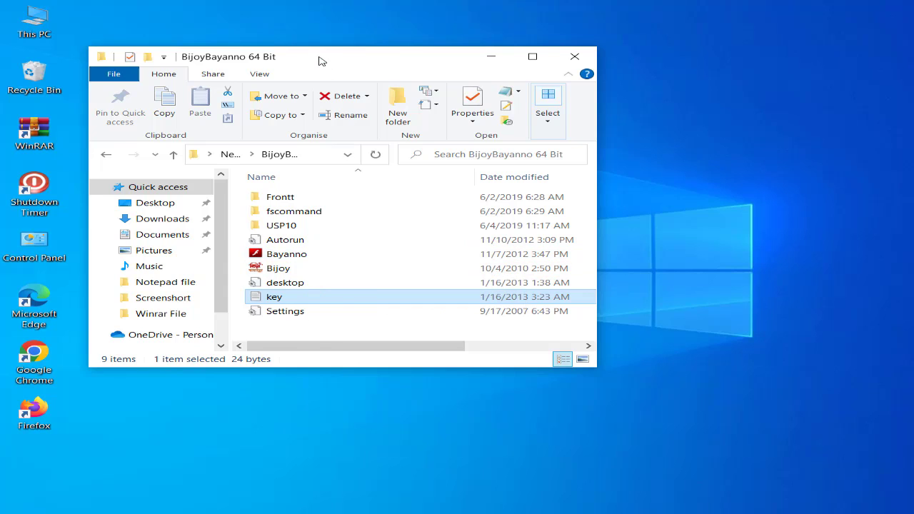
left_click_drag(319, 61, 403, 60)
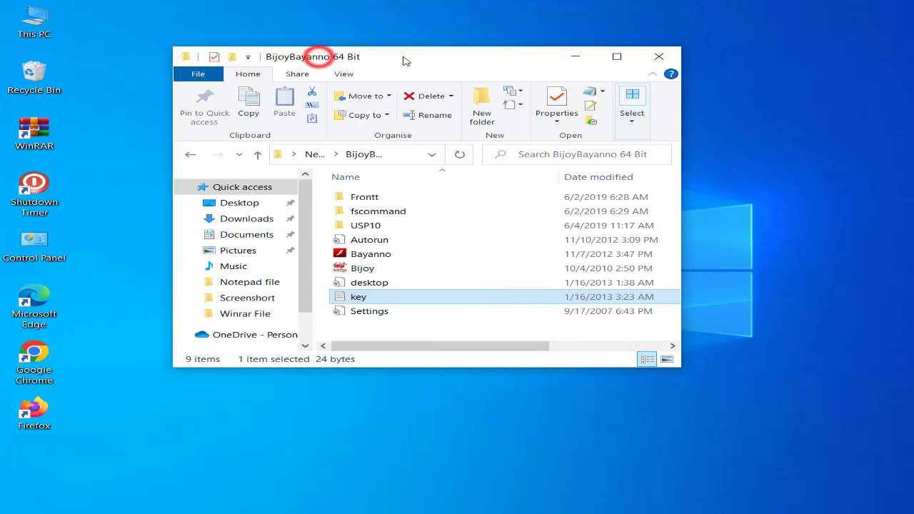
double_click(410, 254)
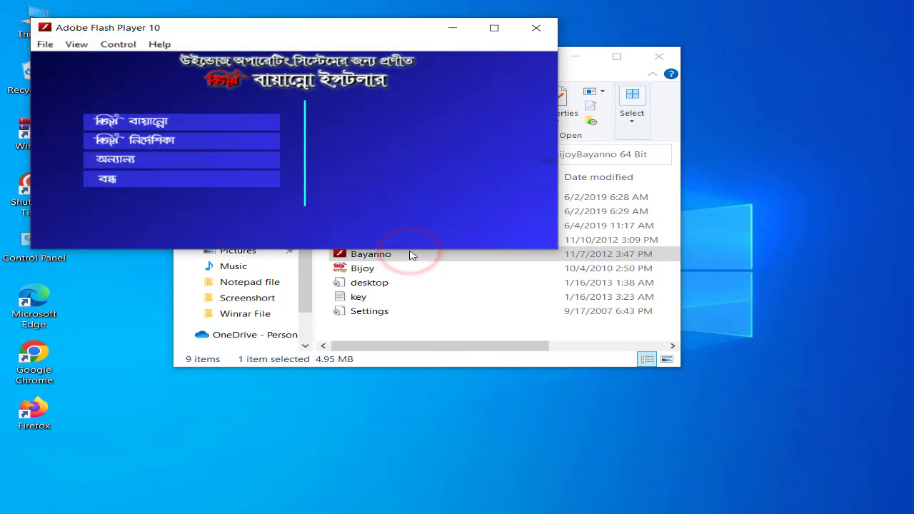
left_click_drag(286, 31, 431, 125)
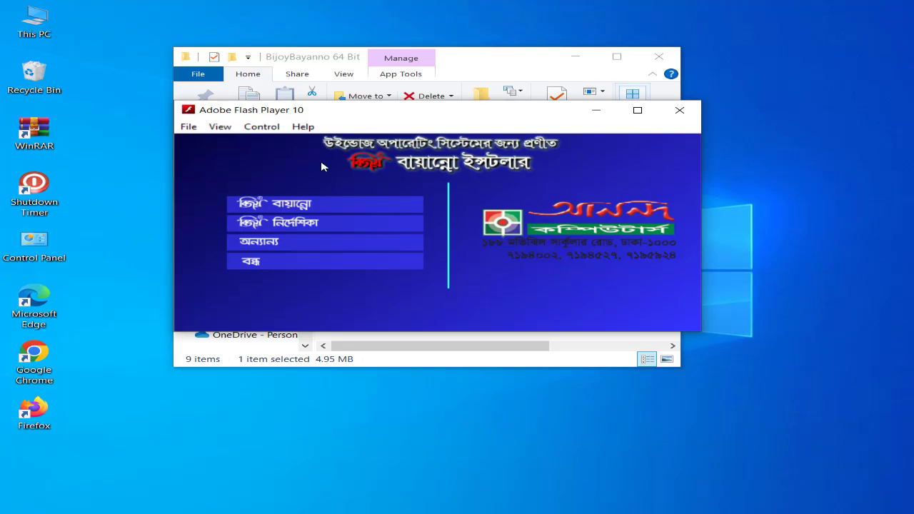
left_click(320, 205)
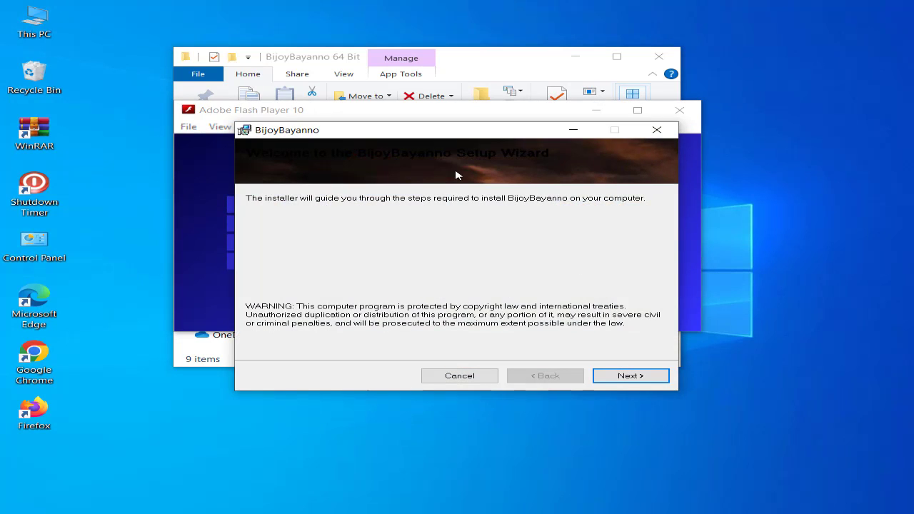
Install BijoyBayanno for Everyone in the default folder, accepting the license agreement, then close the setup wizard and launcher
left_click_drag(445, 127, 430, 105)
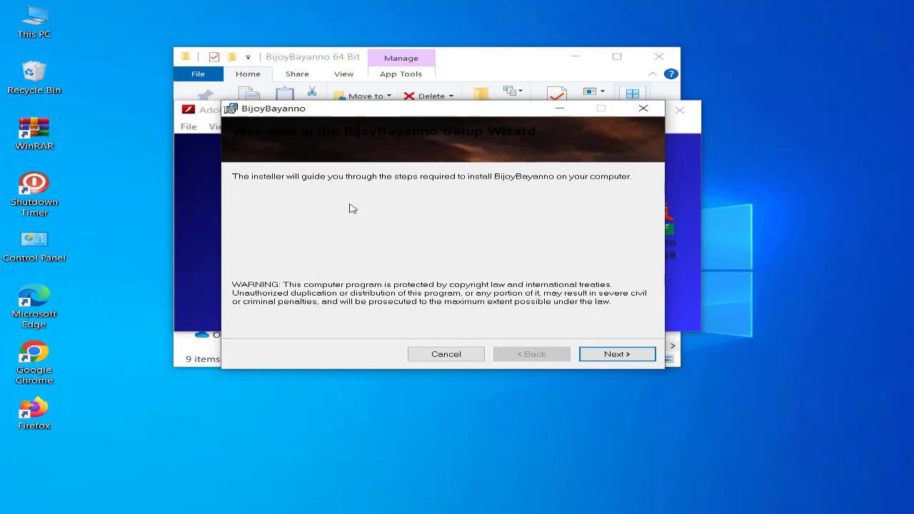
left_click(615, 355)
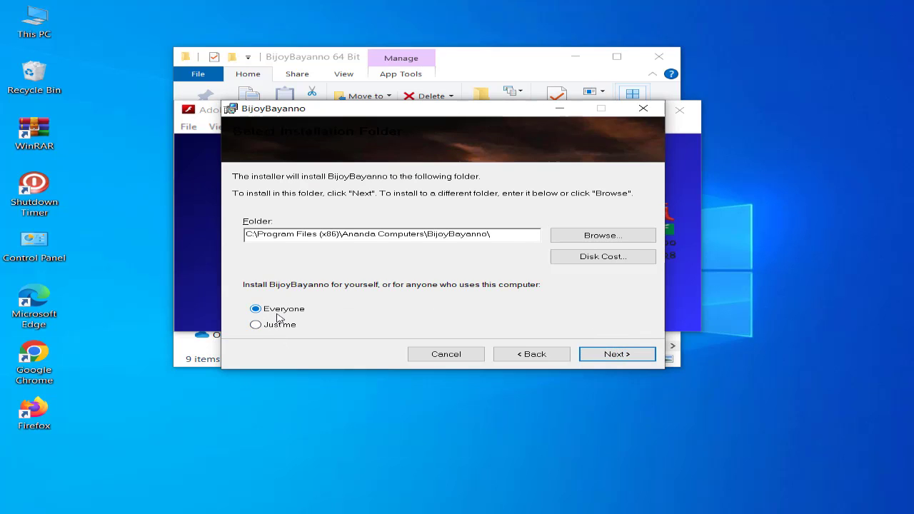
left_click(618, 355)
left_click(414, 326)
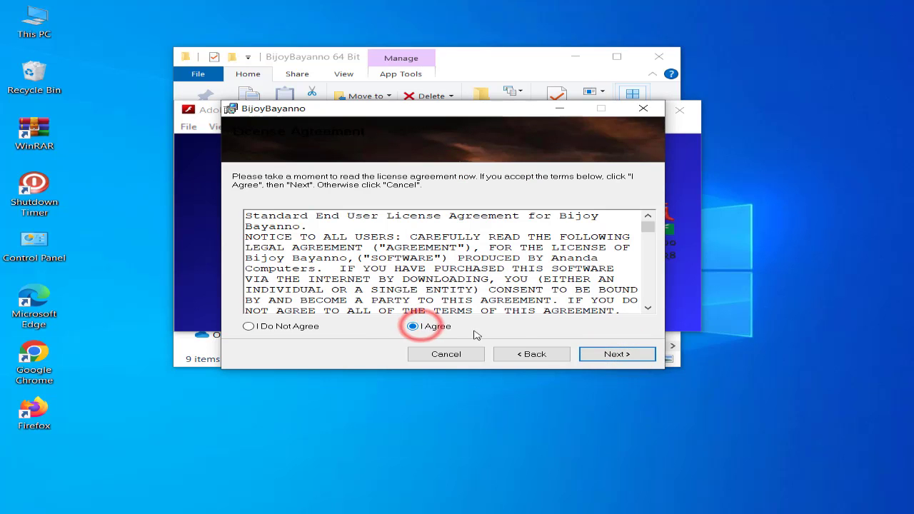
left_click(615, 353)
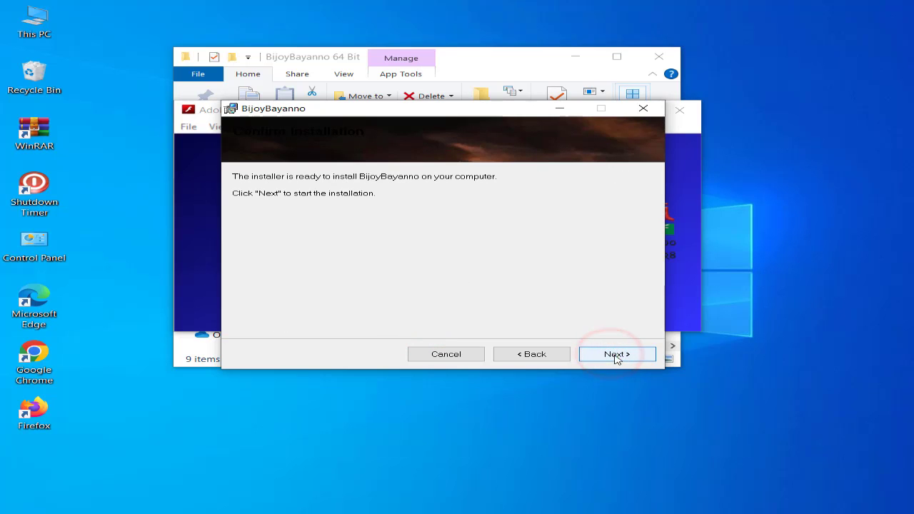
left_click(617, 357)
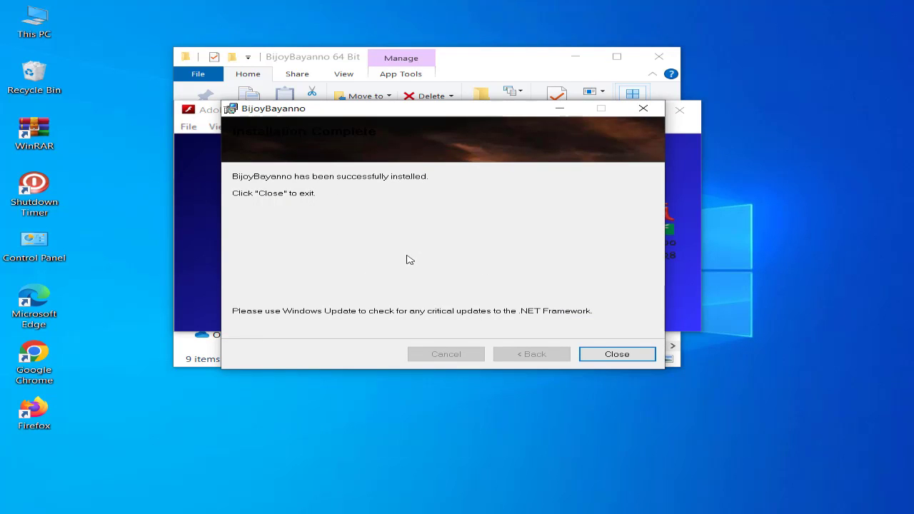
left_click(617, 355)
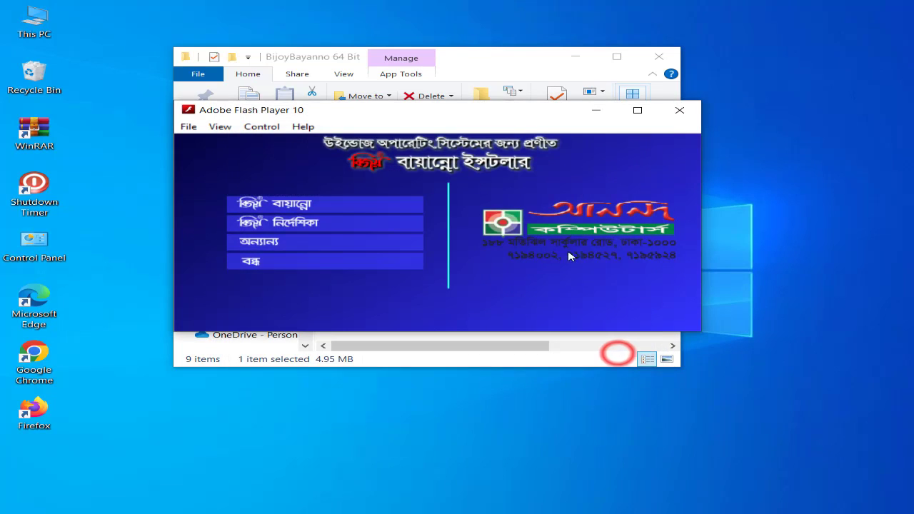
left_click(683, 116)
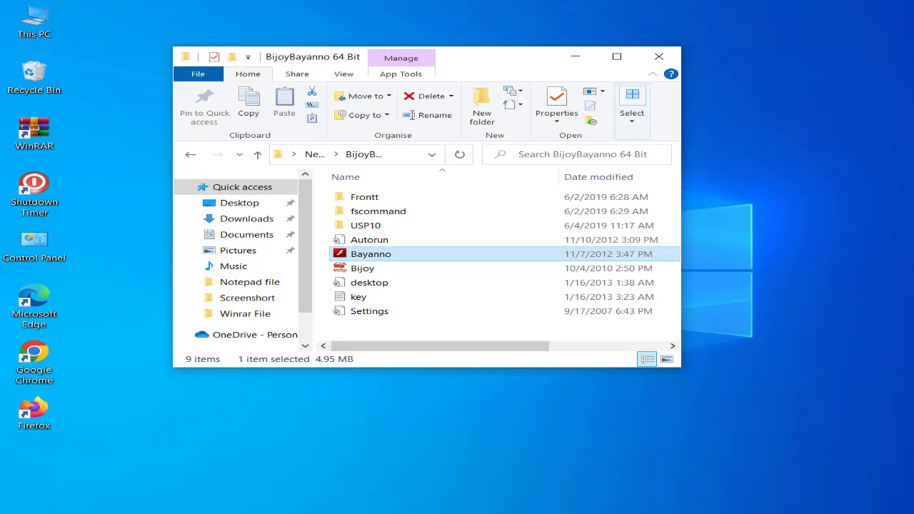
Launch the newly installed BijoyBayanno to show its Registration Form and close the BijoyBayanno 64 Bit folder window
left_click(18, 513)
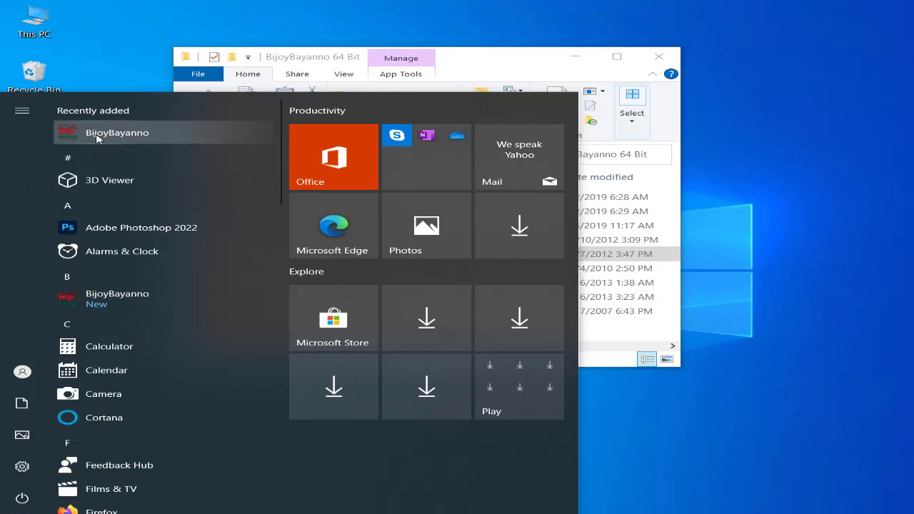
left_click(142, 135)
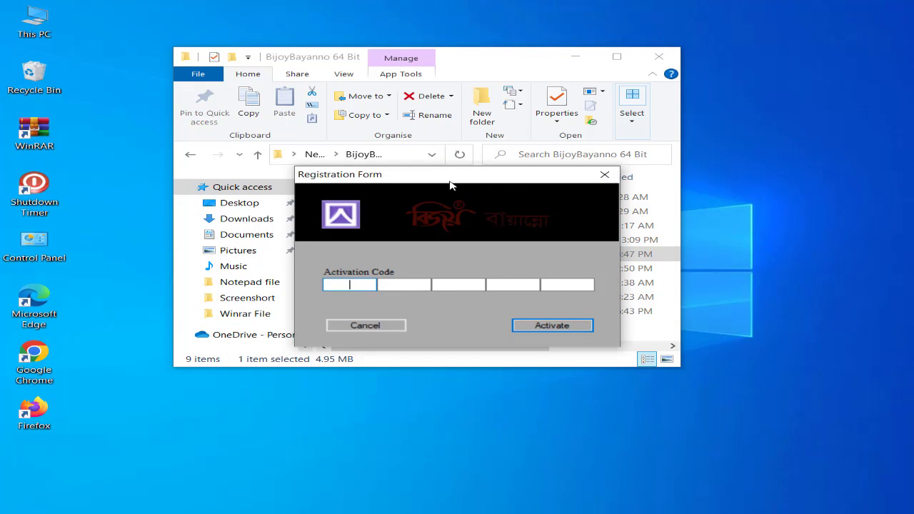
left_click(450, 184)
left_click(658, 57)
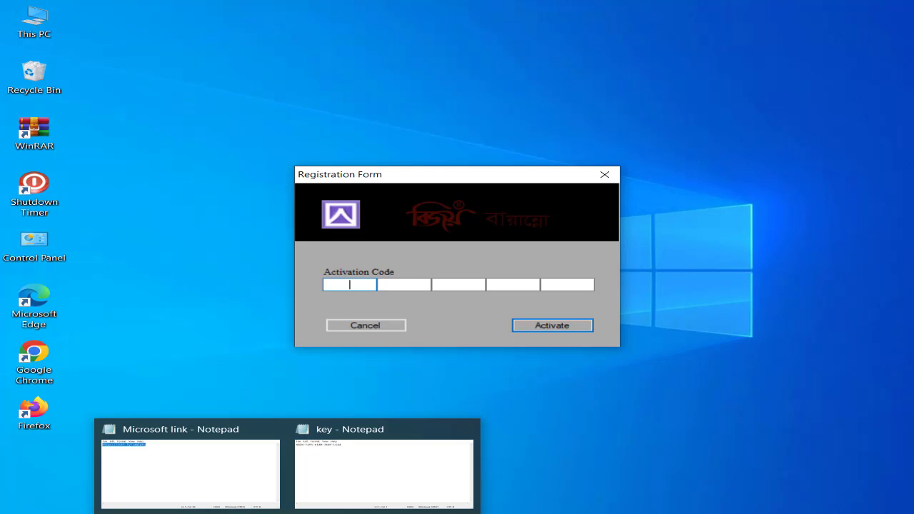
Restore the key file beside the Registration Form and copy the key's first group into the first Activation Code field
left_click(333, 471)
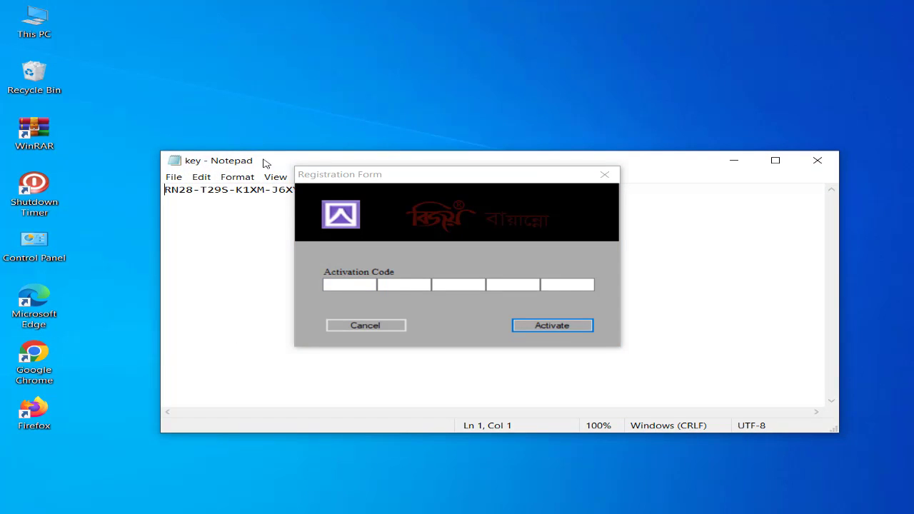
left_click_drag(264, 163, 215, 99)
double_click(130, 132)
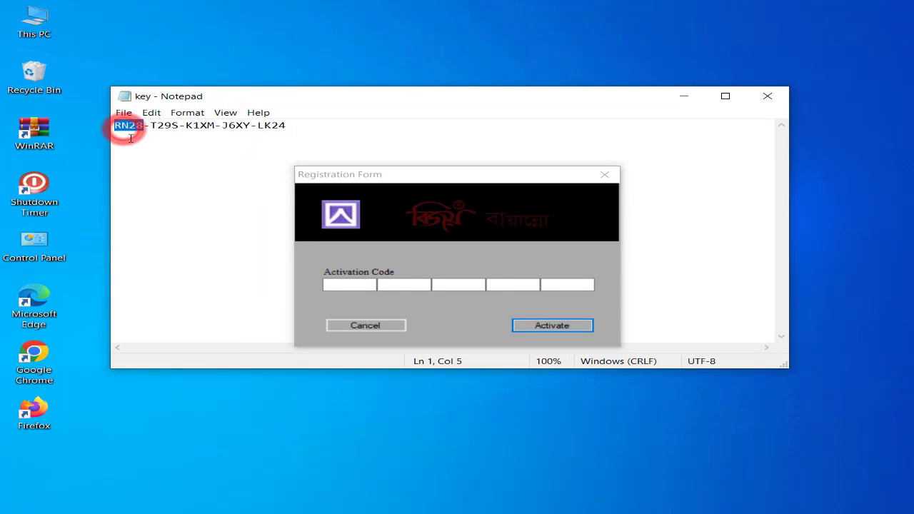
key("ctrl+c")
left_click(357, 286)
key("ctrl+v")
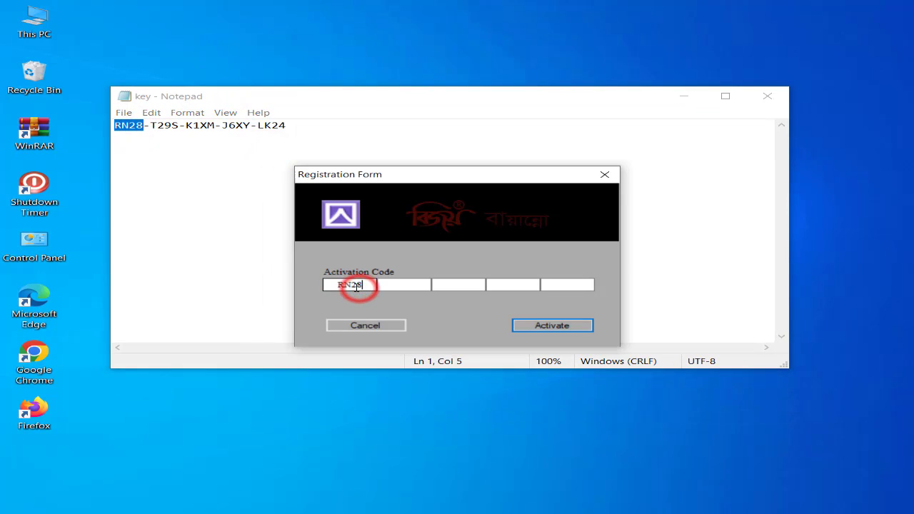
Copy the second and third groups of the key into the matching Activation Code fields
left_click_drag(149, 126, 186, 126)
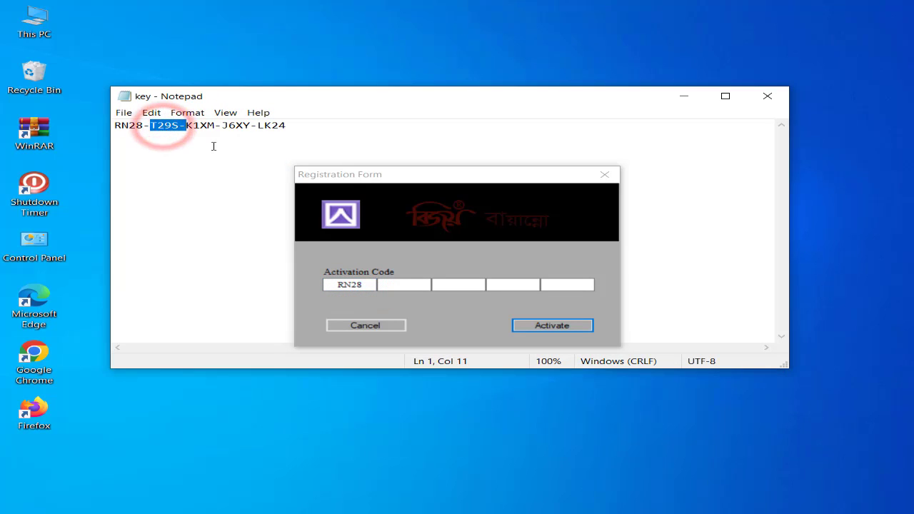
key("ctrl+c")
left_click(404, 284)
key("ctrl+v")
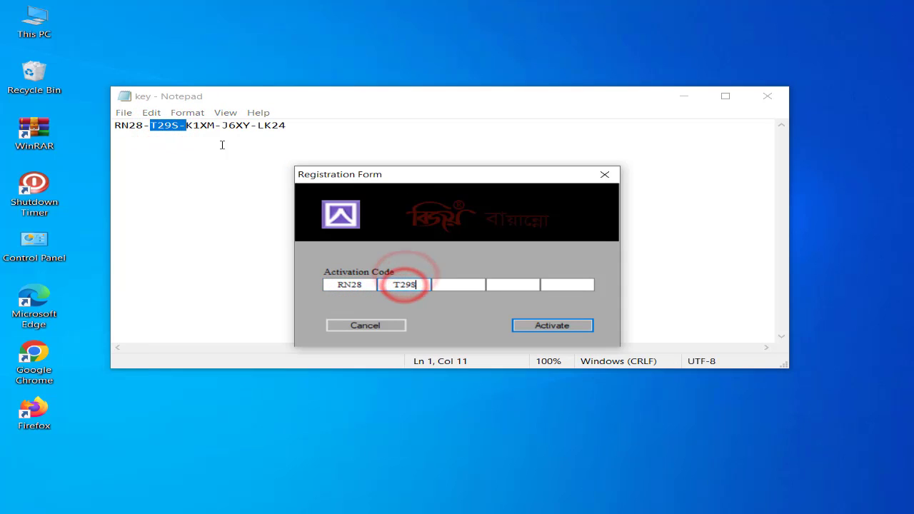
double_click(207, 125)
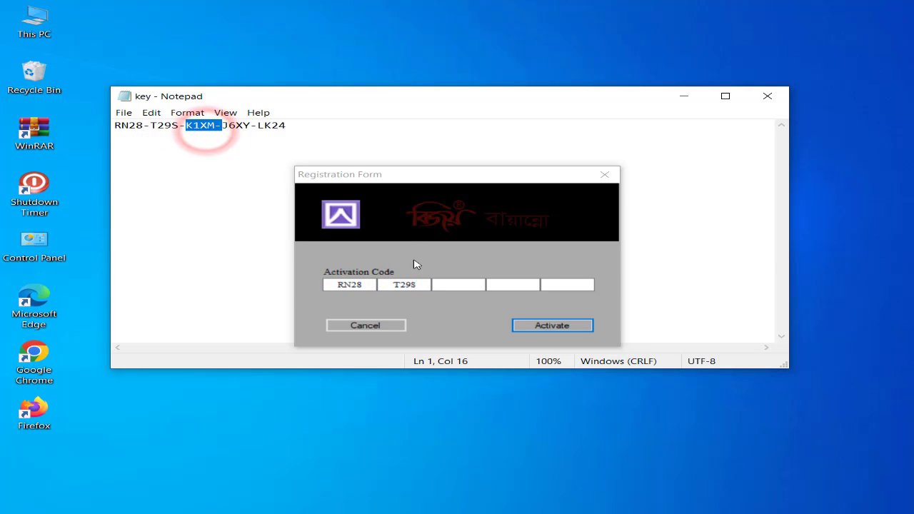
key("ctrl+c")
left_click(438, 284)
key("ctrl+v")
Copy the key's last two groups into the remaining Activation Code fields and activate BijoyBayanno
double_click(243, 125)
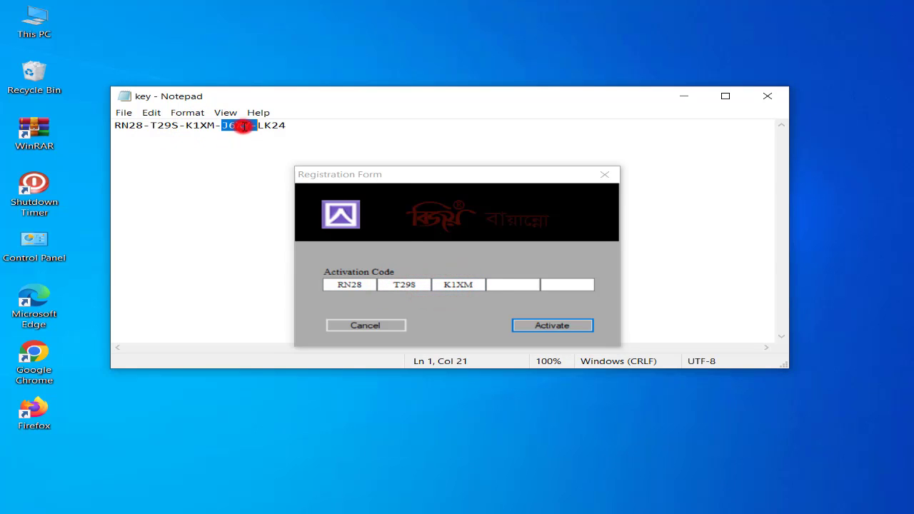
key("ctrl+c")
left_click(511, 284)
key("ctrl+v")
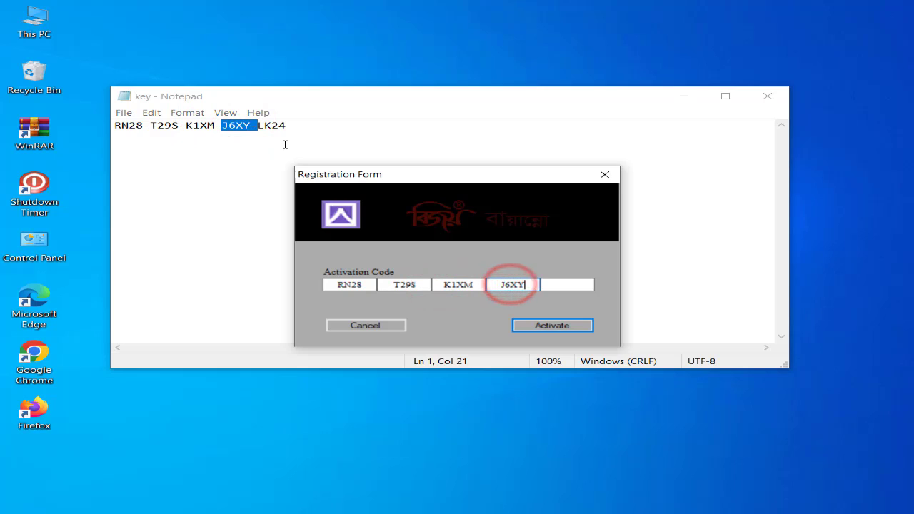
left_click(278, 125)
double_click(271, 125)
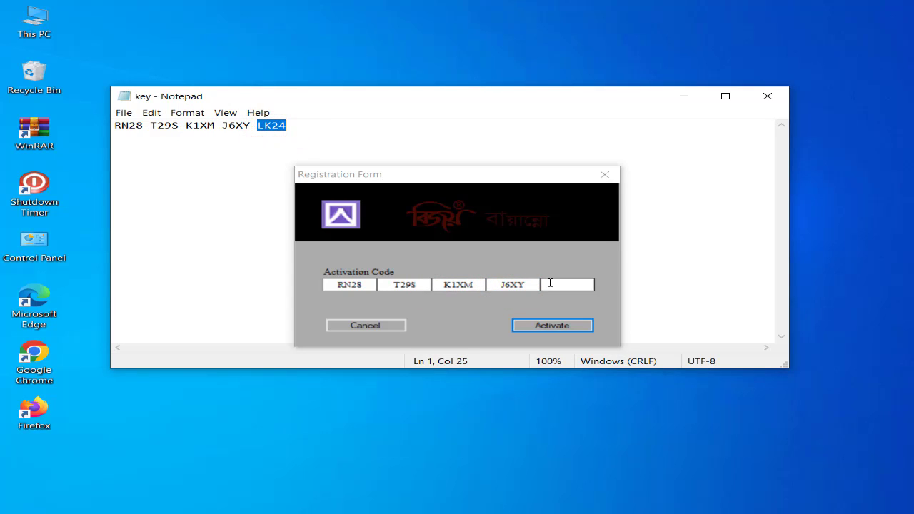
key("ctrl+c")
left_click(550, 283)
key("ctrl+v")
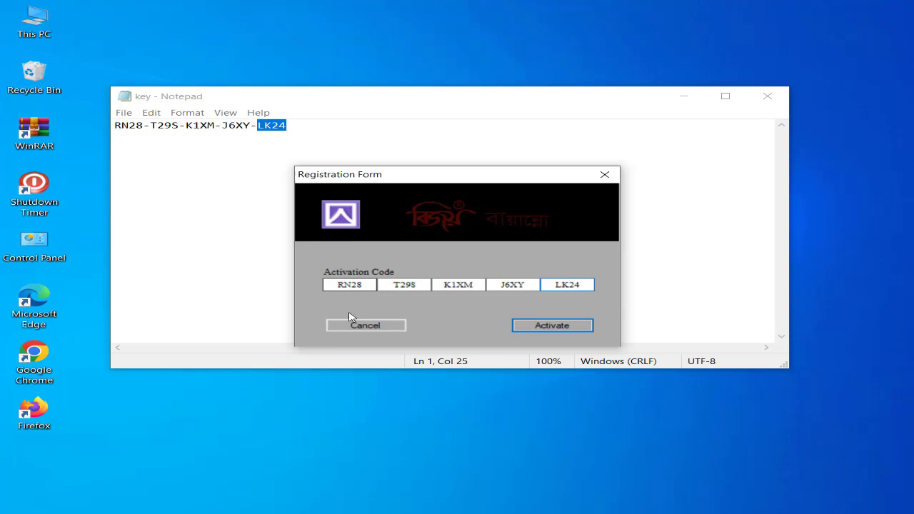
left_click(553, 326)
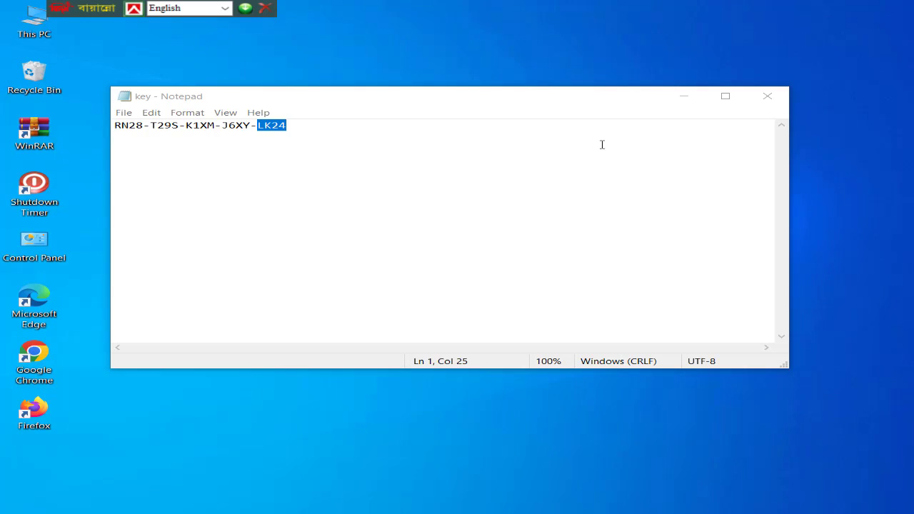
Close the key file and move the BijoyBayanno toolbar along the screen's upper edge to the middle
left_click(772, 94)
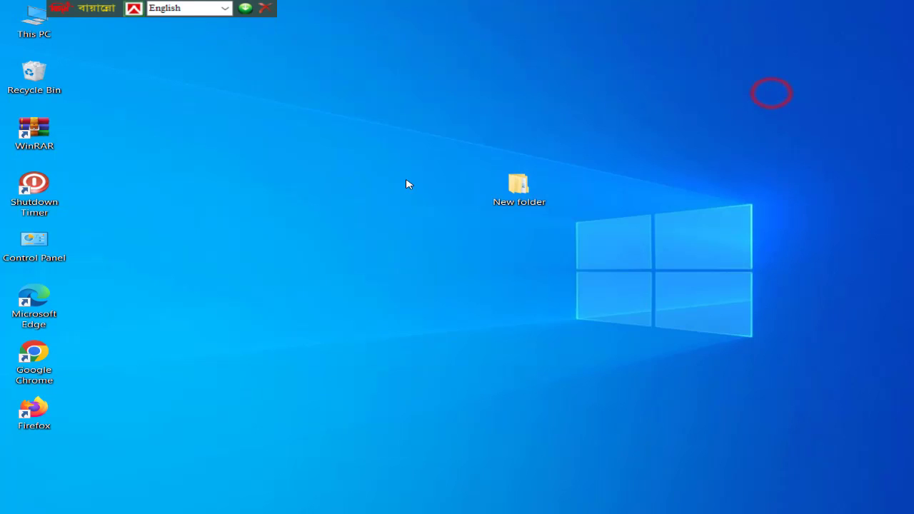
right_click(301, 202)
left_click(348, 244)
right_click(286, 230)
left_click(336, 267)
right_click(317, 246)
left_click(352, 286)
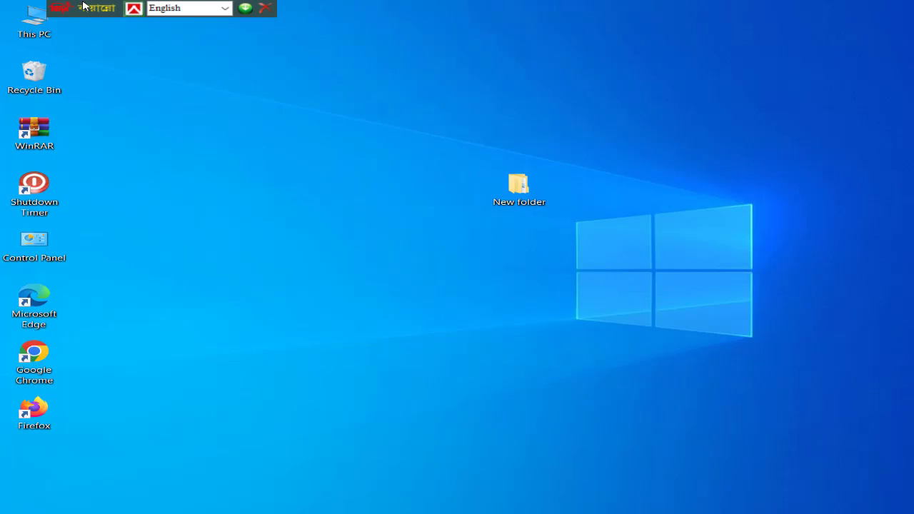
left_click_drag(62, 6, 337, 6)
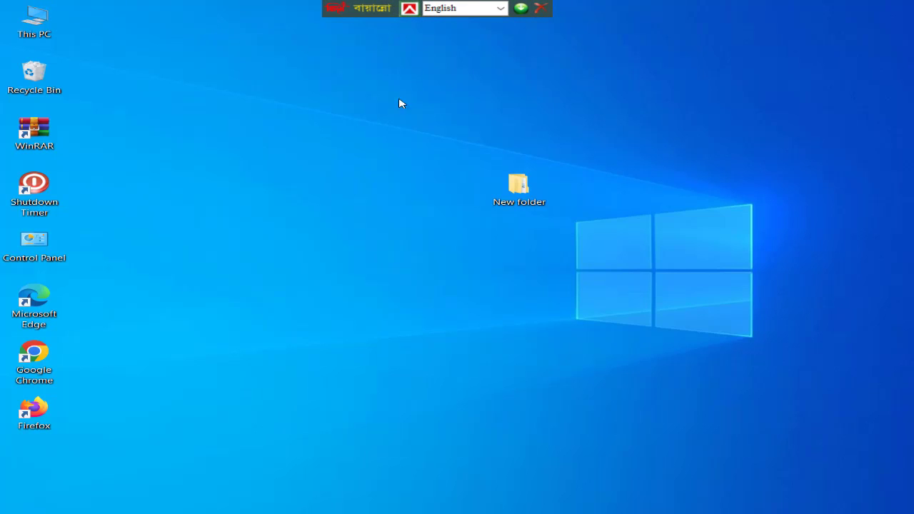
Create a new text document on the desktop with the default name and open it in Notepad
right_click(316, 106)
left_click(374, 146)
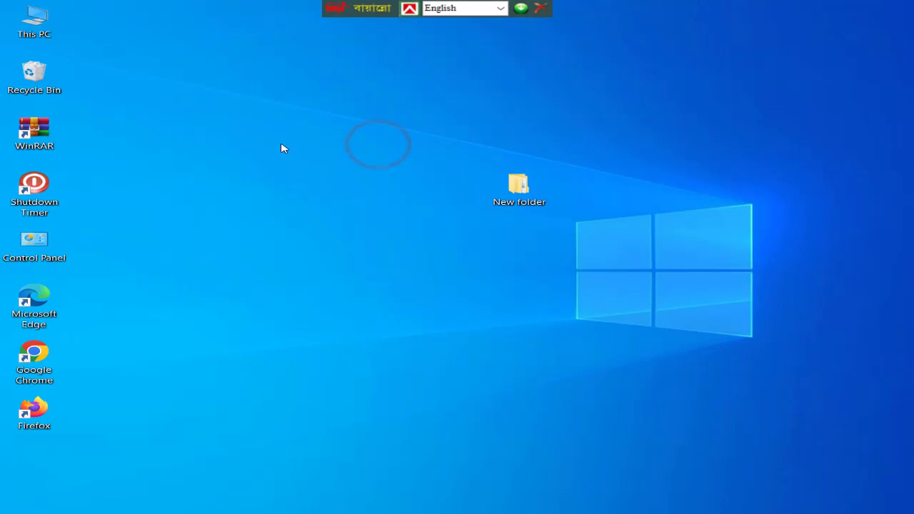
right_click(238, 147)
left_click(290, 303)
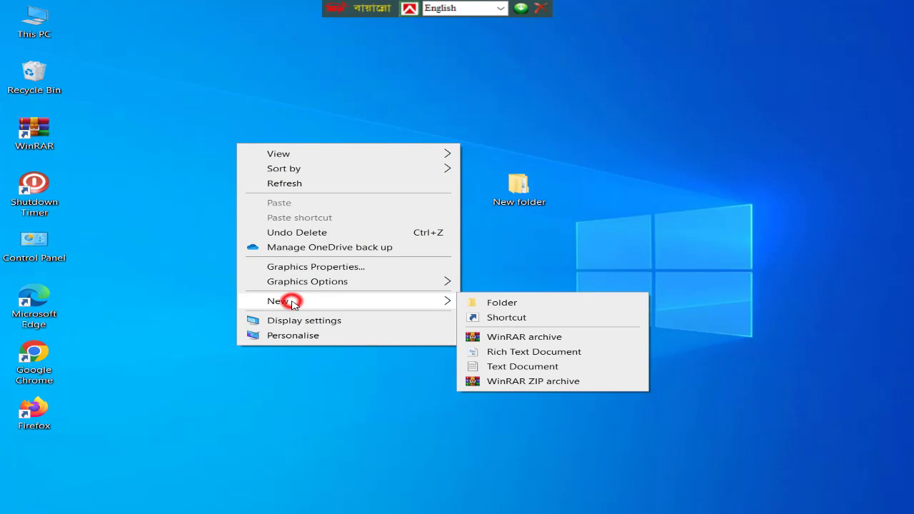
left_click(536, 367)
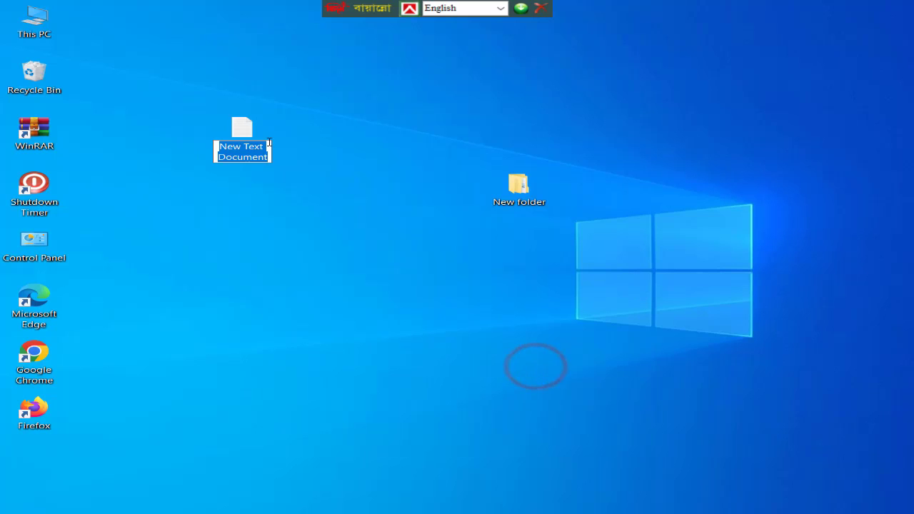
left_click(363, 140)
double_click(239, 134)
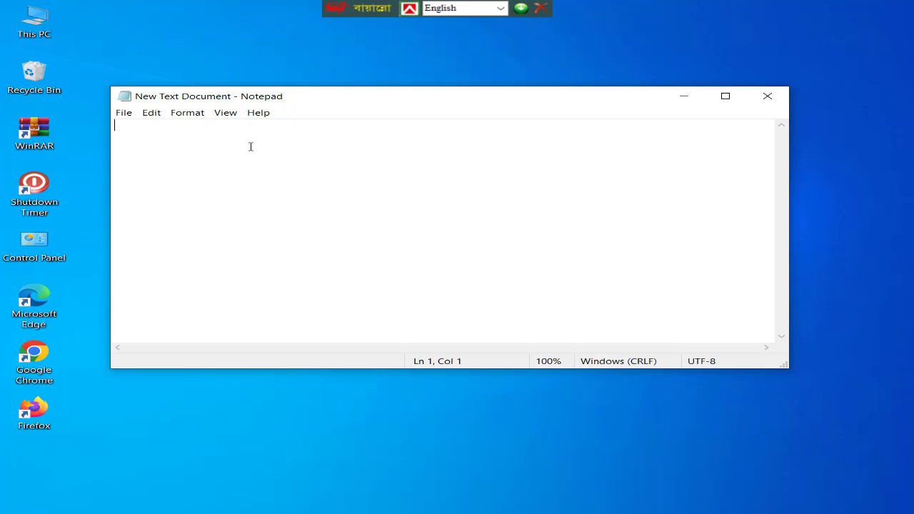
Test English typing in the document with a short sample name and erase it
type("Shek")
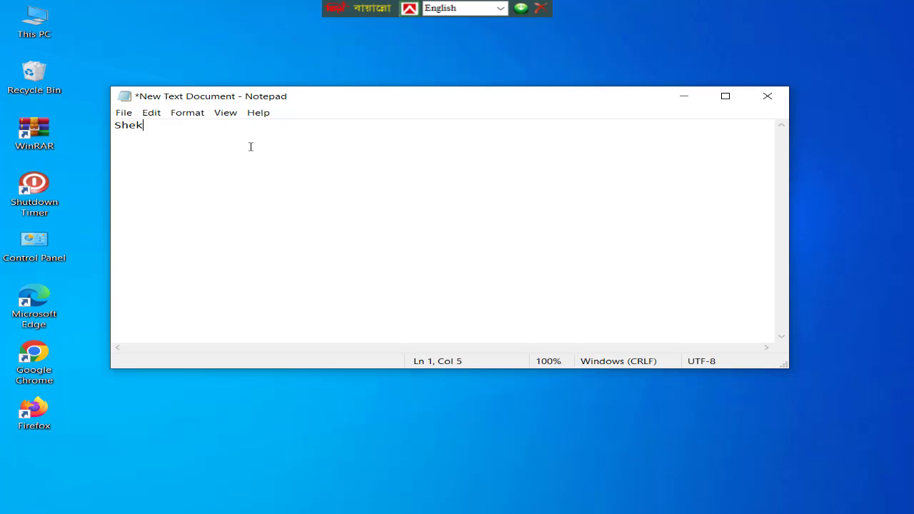
type("hshadi")
key("BackSpace")
key("BackSpace")
key("BackSpace")
key("BackSpace")
key("BackSpace")
key("BackSpace")
key("BackSpace")
key("BackSpace")
key("BackSpace")
key("BackSpace")
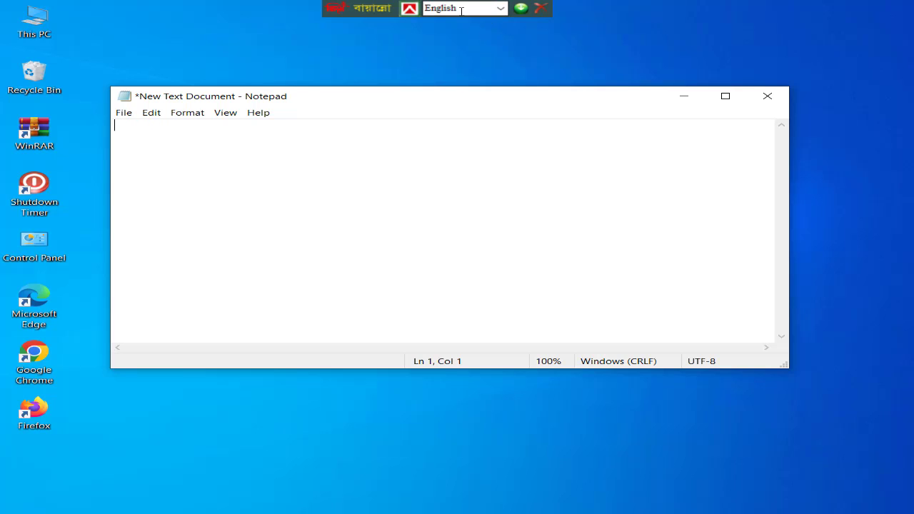
Set the BijoyBayanno layout to Bijoy Classic, return it to English and switch it to Bijoy Classic again
left_click(499, 9)
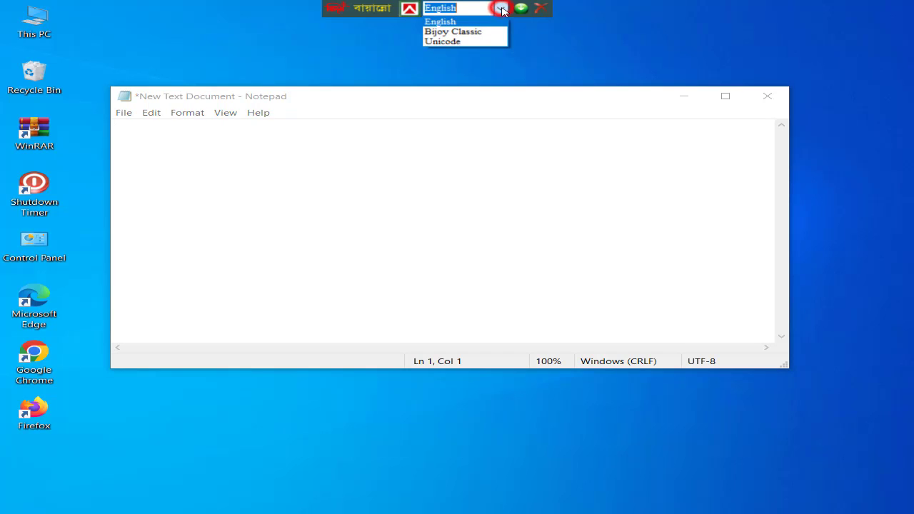
left_click(472, 31)
left_click(224, 132)
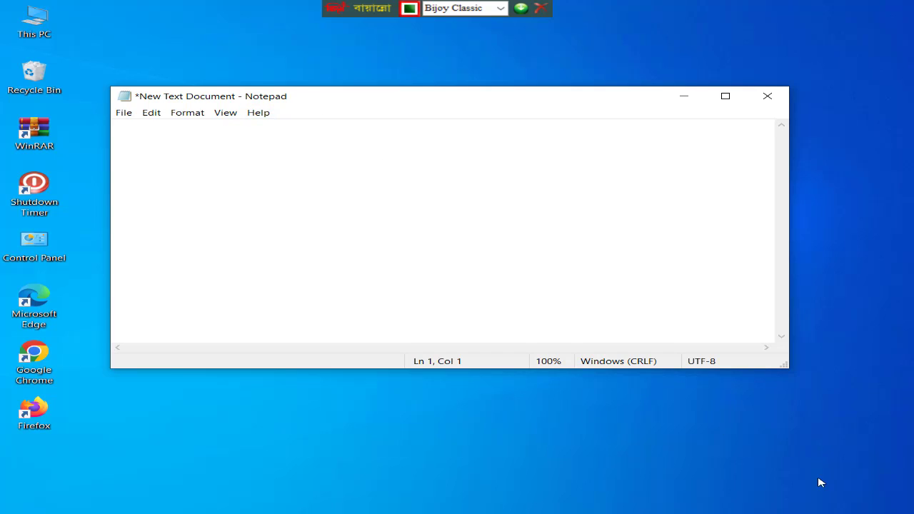
left_click(787, 487)
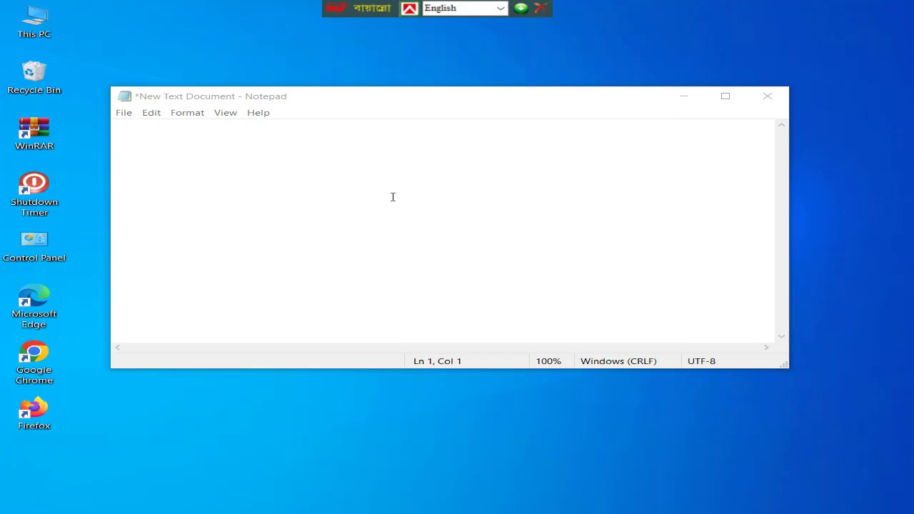
left_click(351, 158)
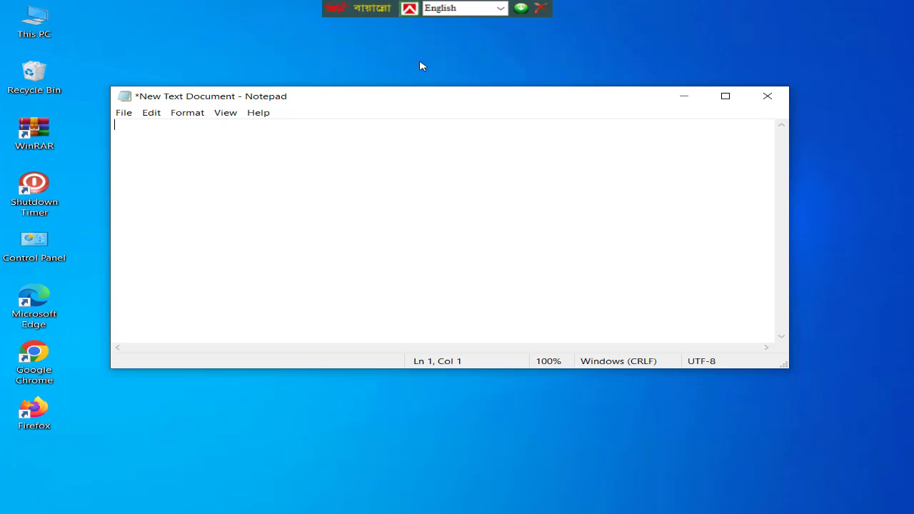
left_click(409, 9)
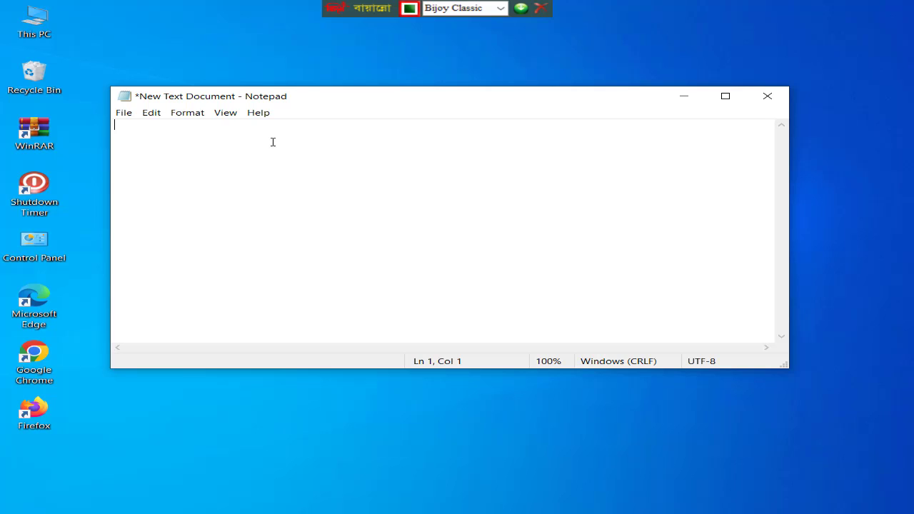
Open Notepad's font settings, switch the typing layout to English and choose the SutonnyMJ font
left_click(188, 113)
left_click(207, 140)
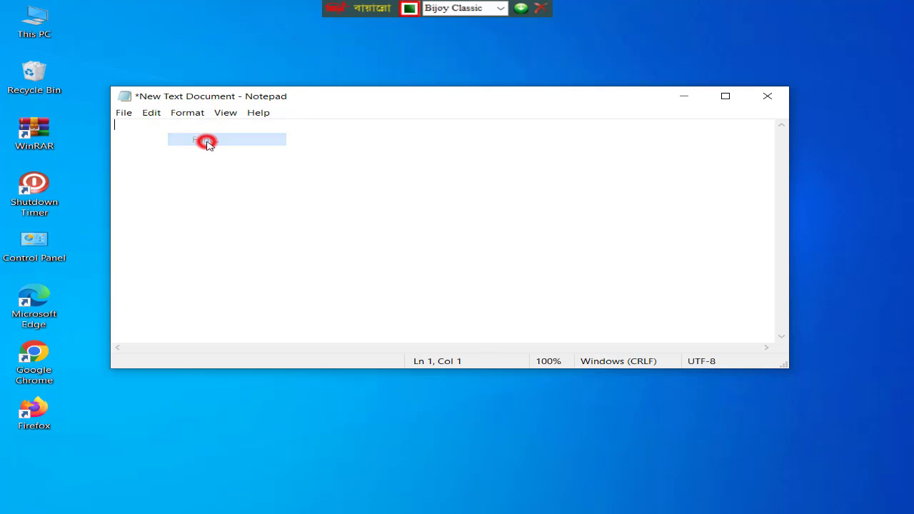
left_click_drag(301, 184, 419, 112)
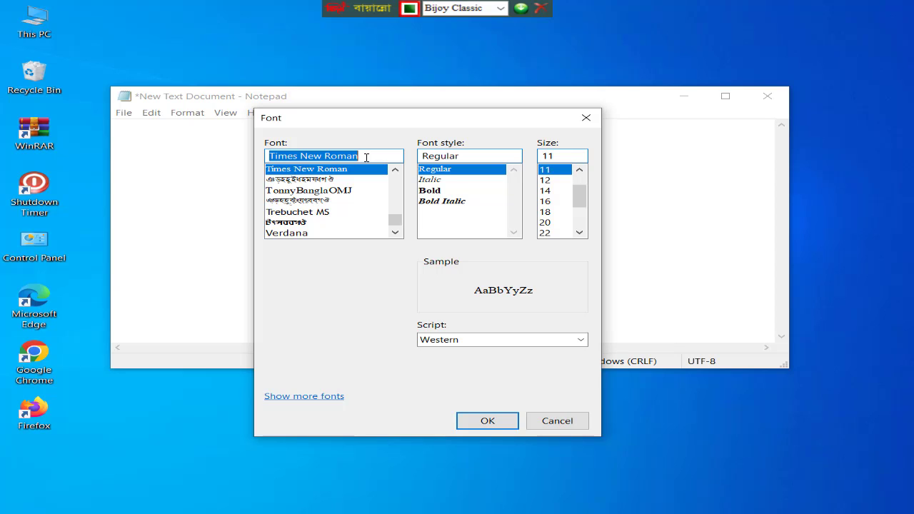
type("y")
key("BackSpace")
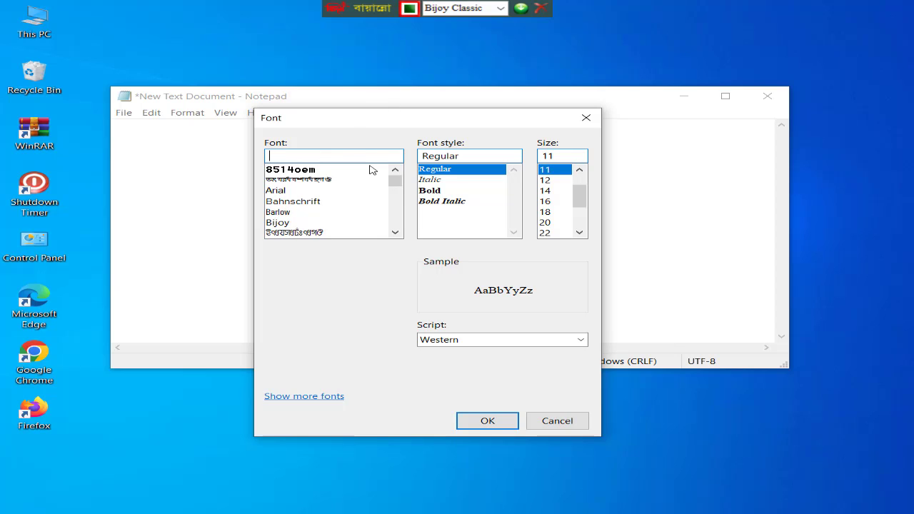
key("ctrl+alt+b")
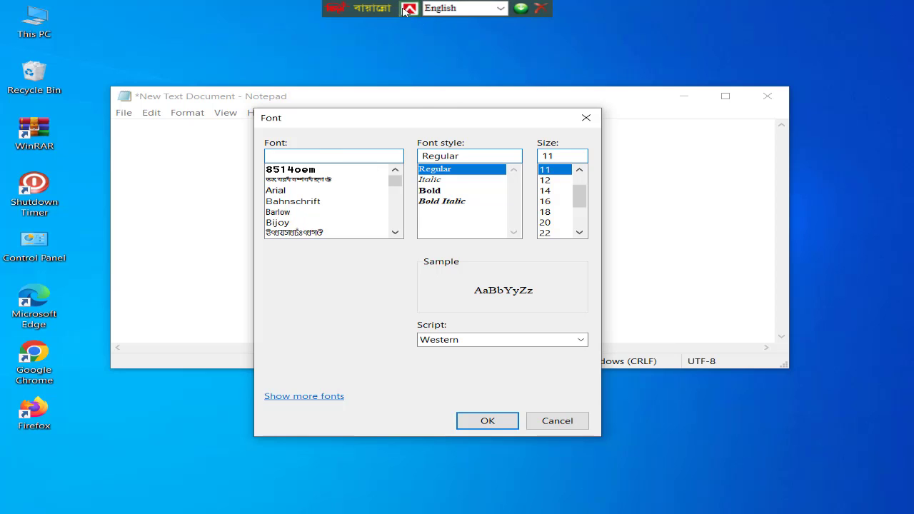
left_click(289, 154)
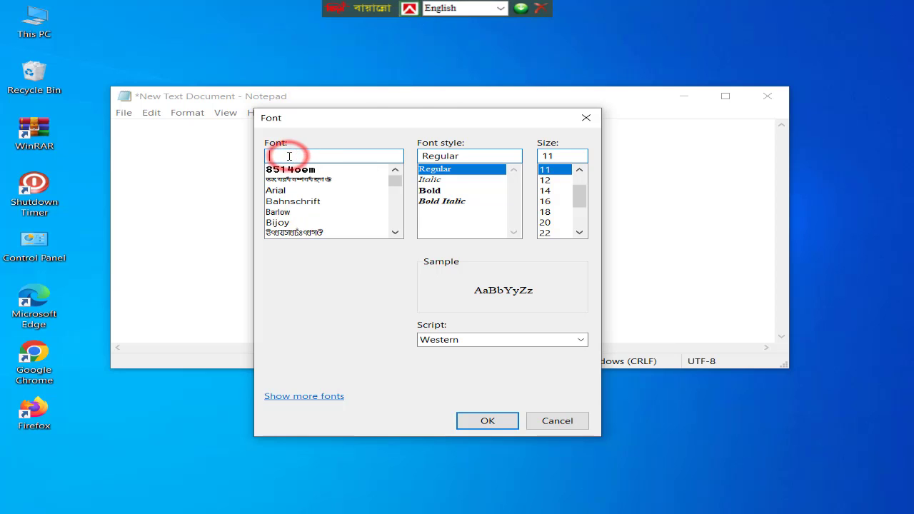
type("s")
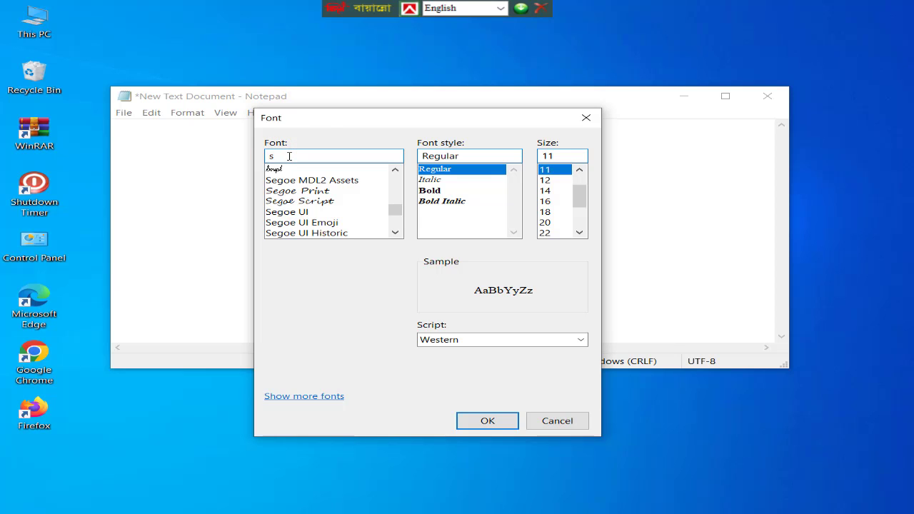
type("u")
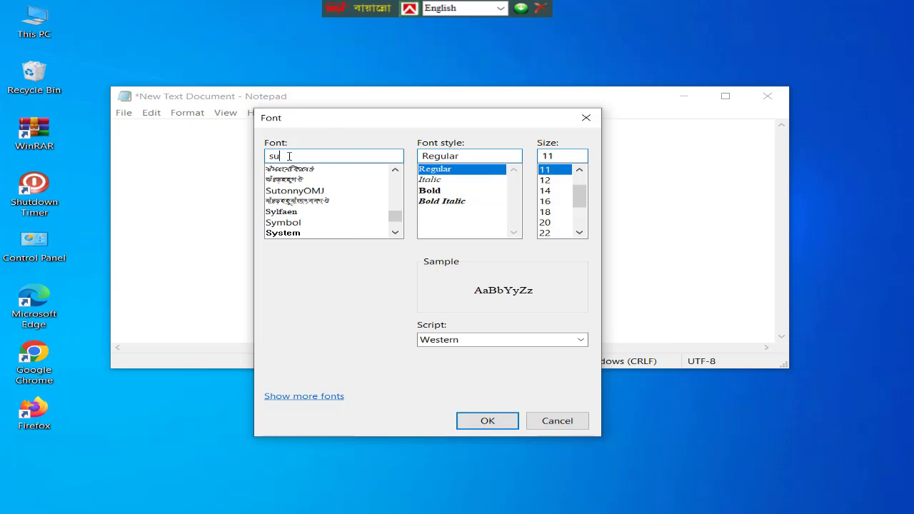
type("to")
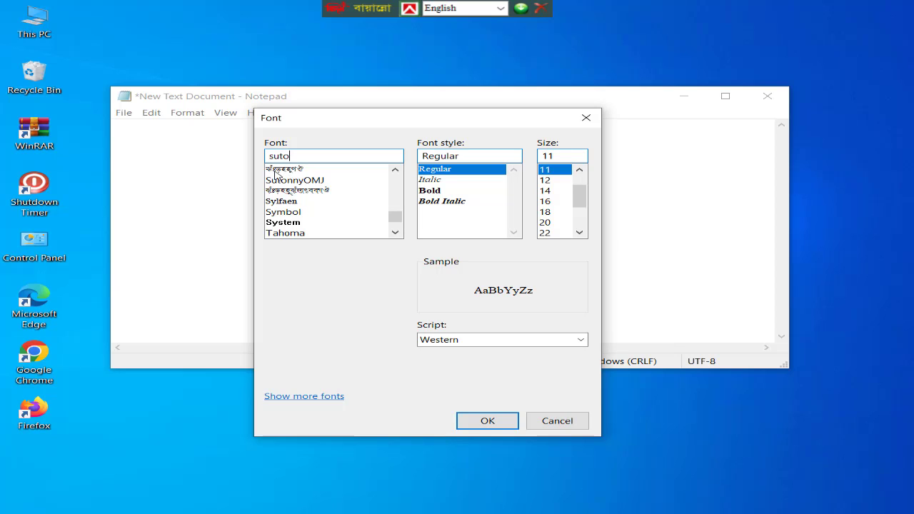
left_click(281, 170)
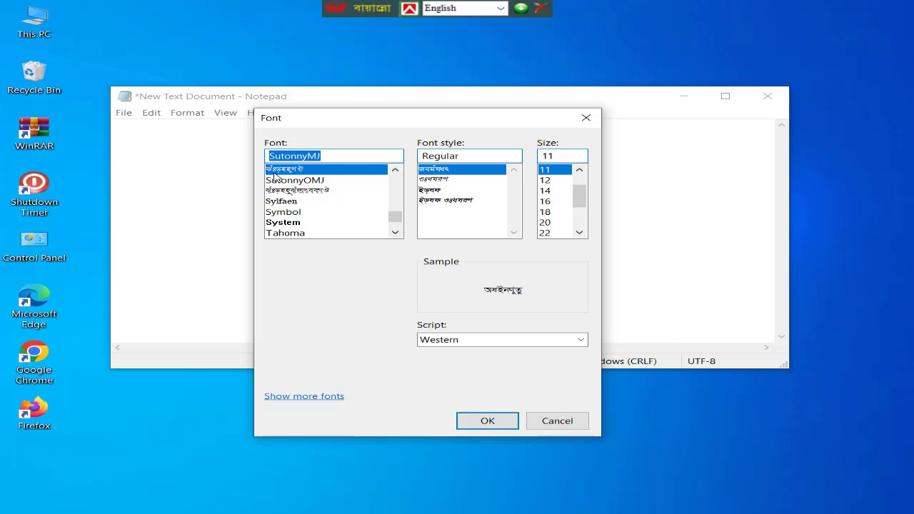
Set the SutonnyMJ font size to 22 and apply the font settings
left_click(337, 157)
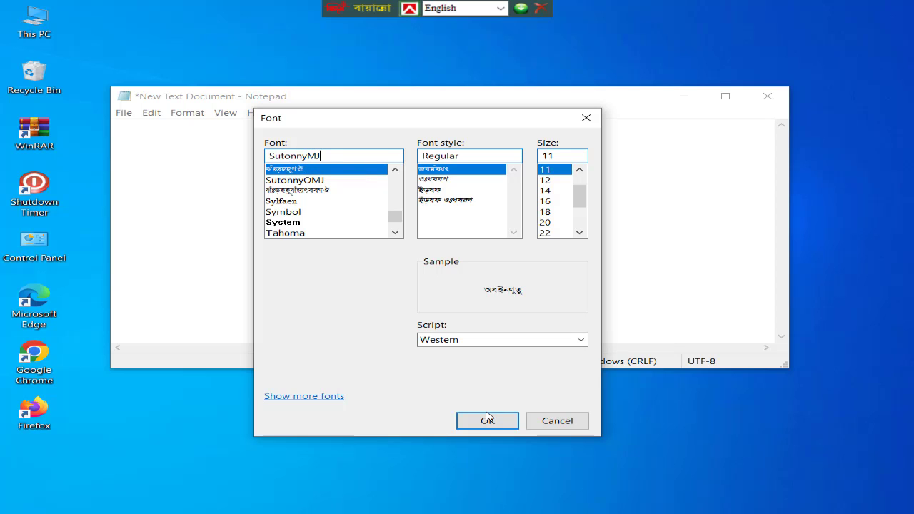
left_click(549, 232)
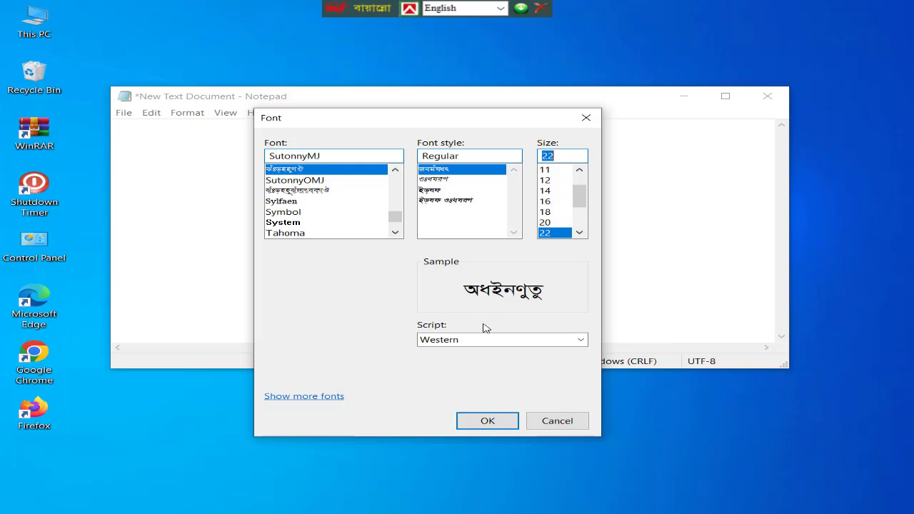
left_click(483, 421)
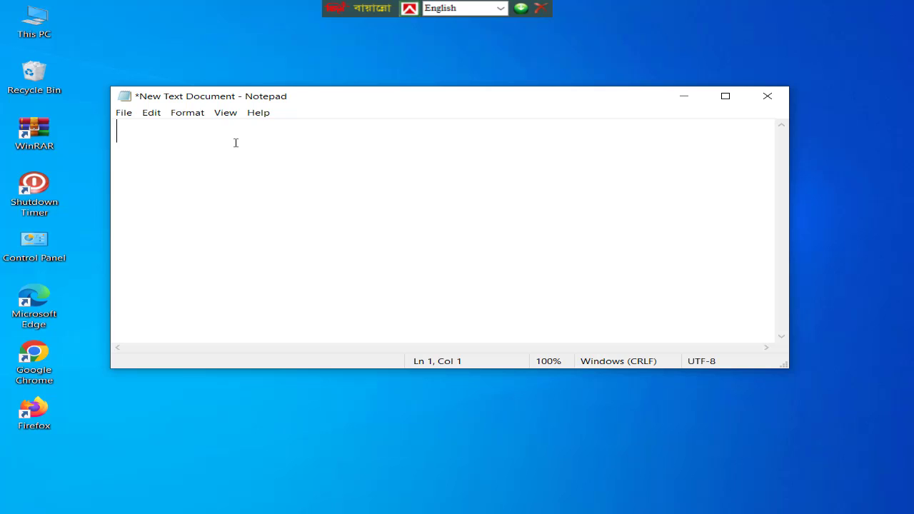
Enter one trial character in the document and switch the BijoyBayanno layout to Bijoy Classic
type("ল")
left_click(407, 9)
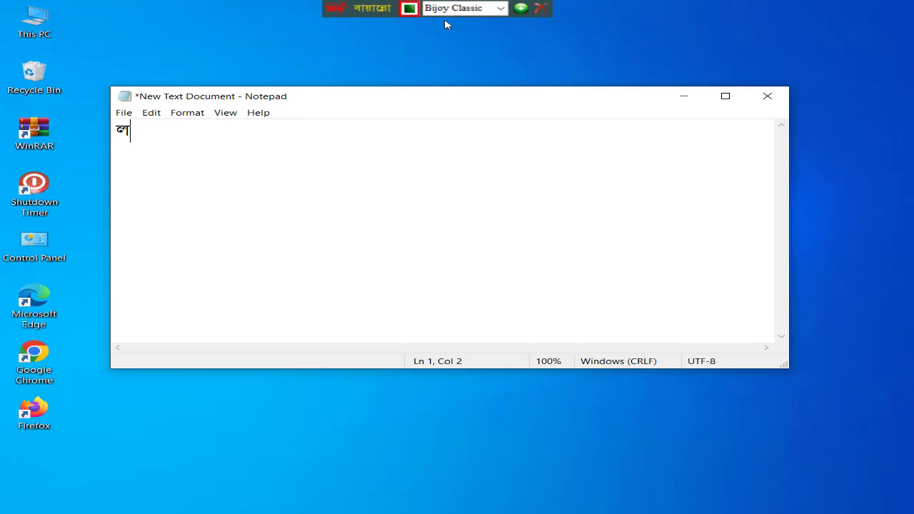
left_click(501, 8)
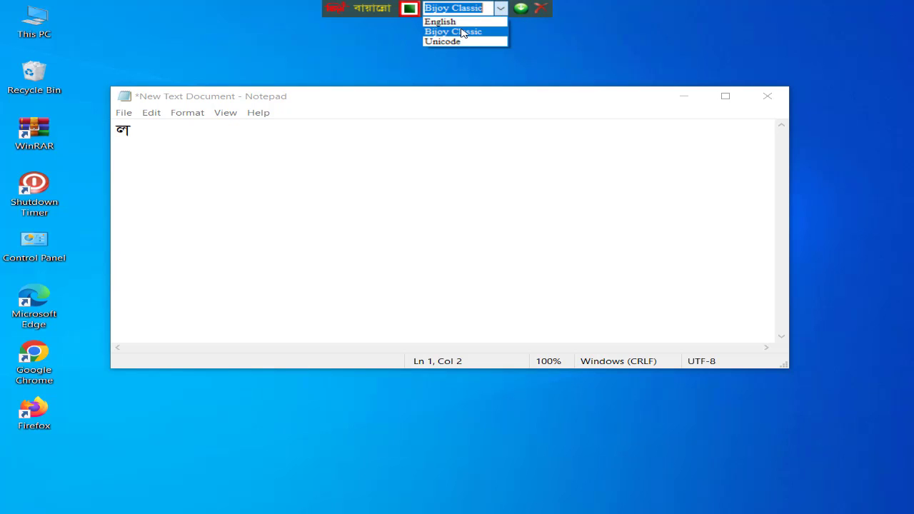
left_click(400, 35)
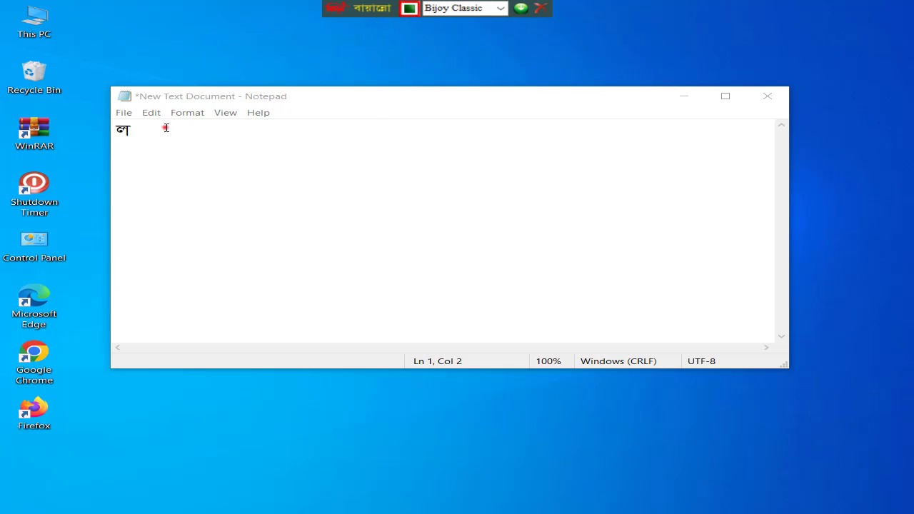
Replace the trial character in the document with the Bangla letters কখ
left_click_drag(165, 128, 88, 126)
key("BackSpace")
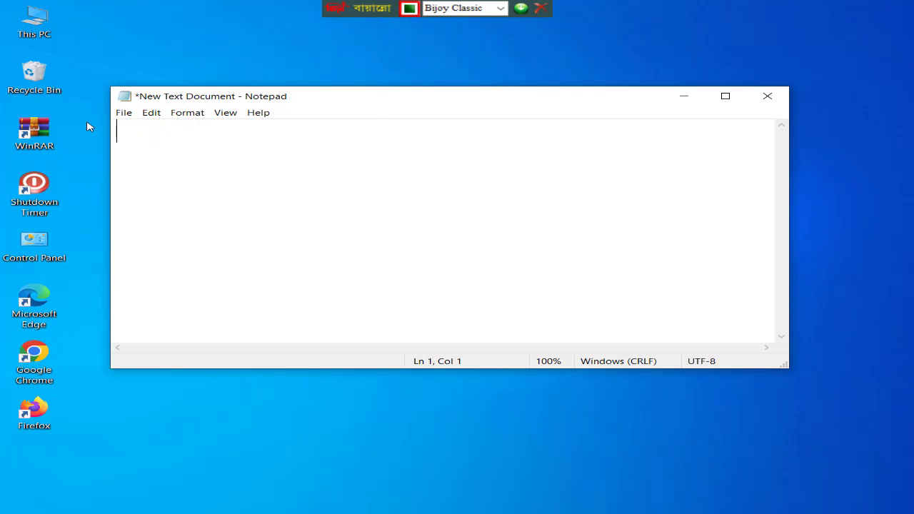
type("ক")
type("খ")
Alternate the typing layout between English and Bijoy Classic twice, finishing with Bijoy Classic
left_click(428, 10)
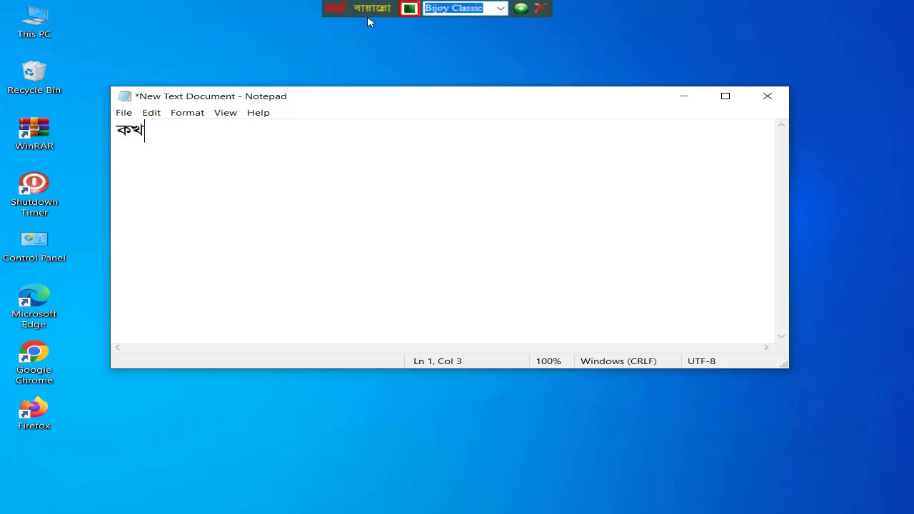
left_click(500, 9)
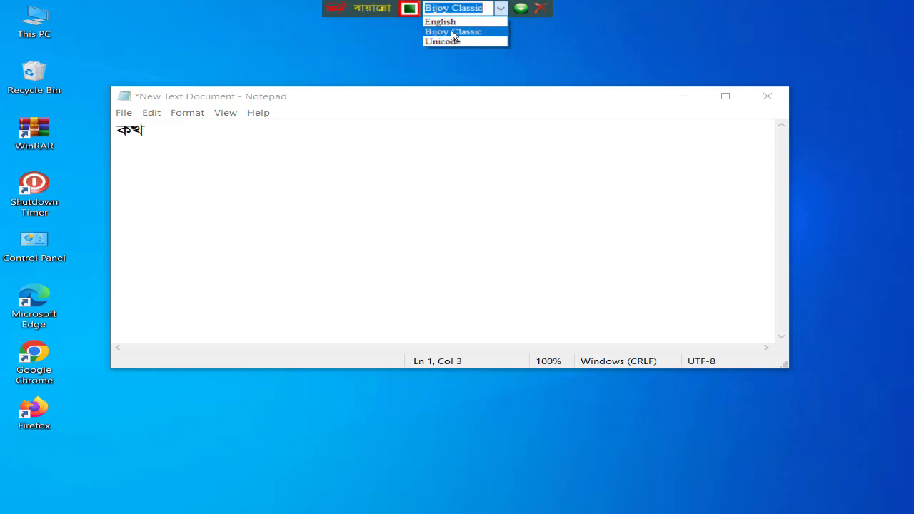
left_click(474, 22)
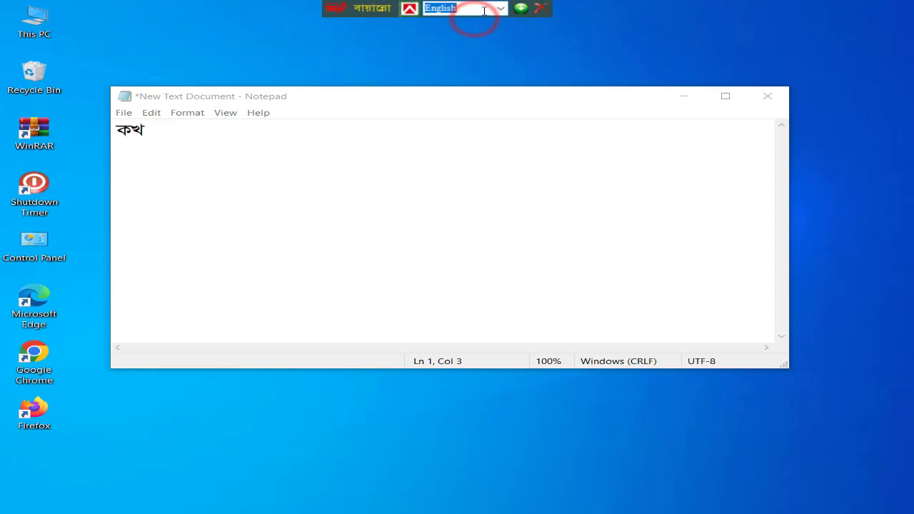
left_click(500, 8)
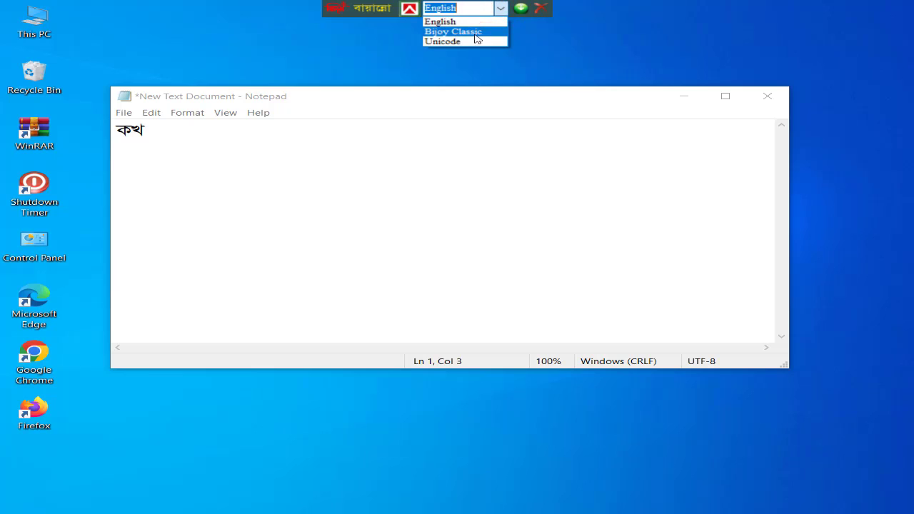
left_click(476, 33)
left_click(499, 9)
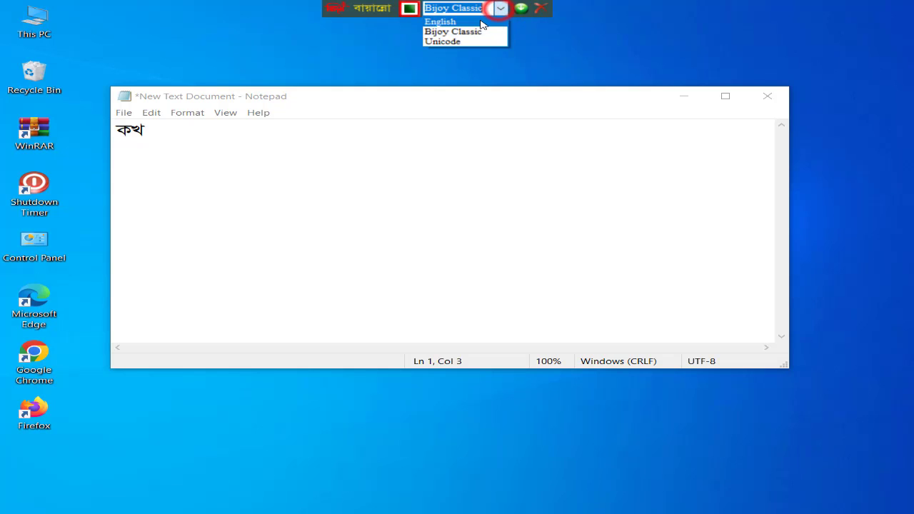
left_click(481, 23)
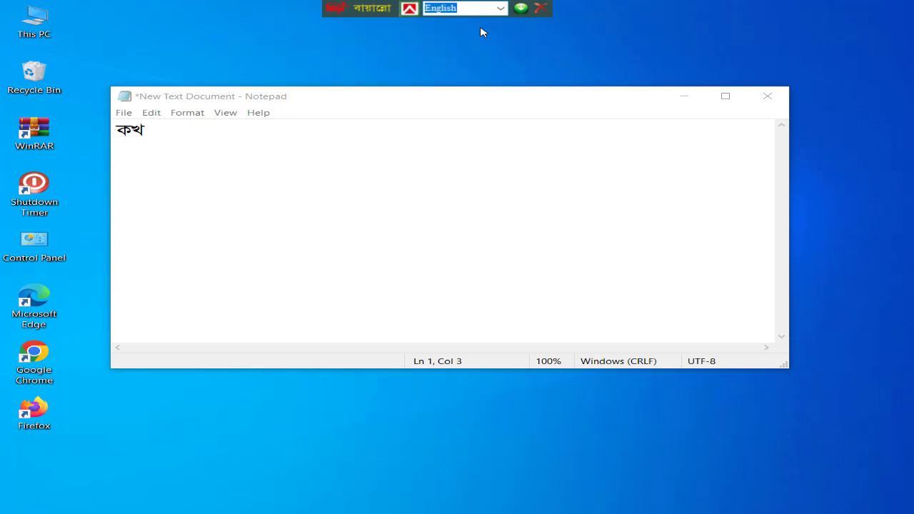
key("ctrl+alt+b")
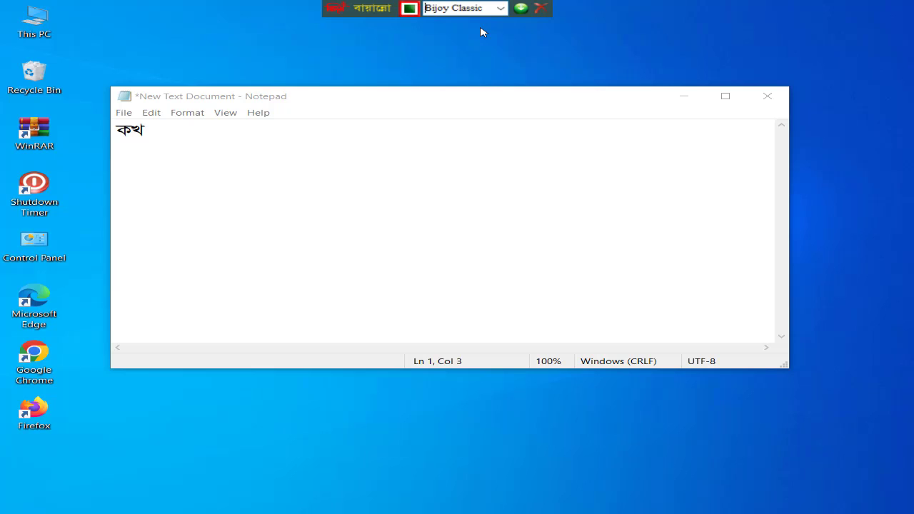
Select the text কখ in the document and set the typing layout to English
double_click(180, 134)
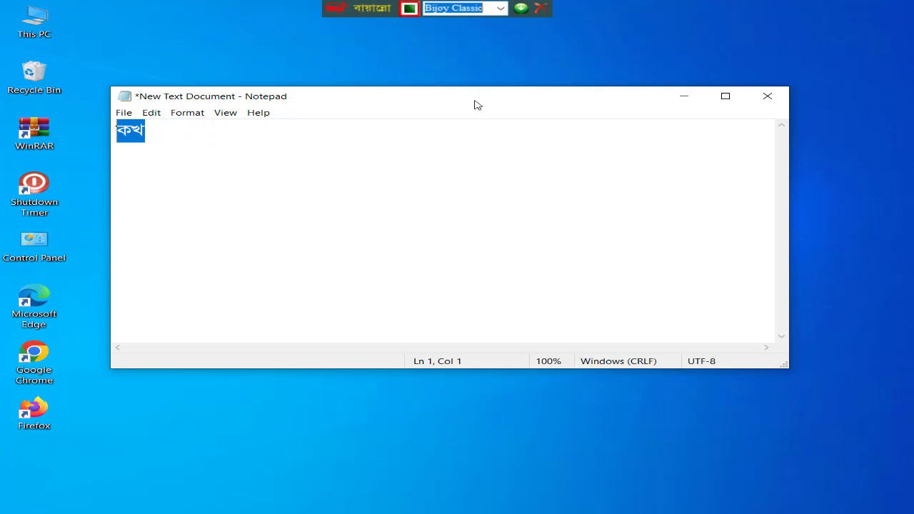
left_click(500, 8)
left_click(474, 22)
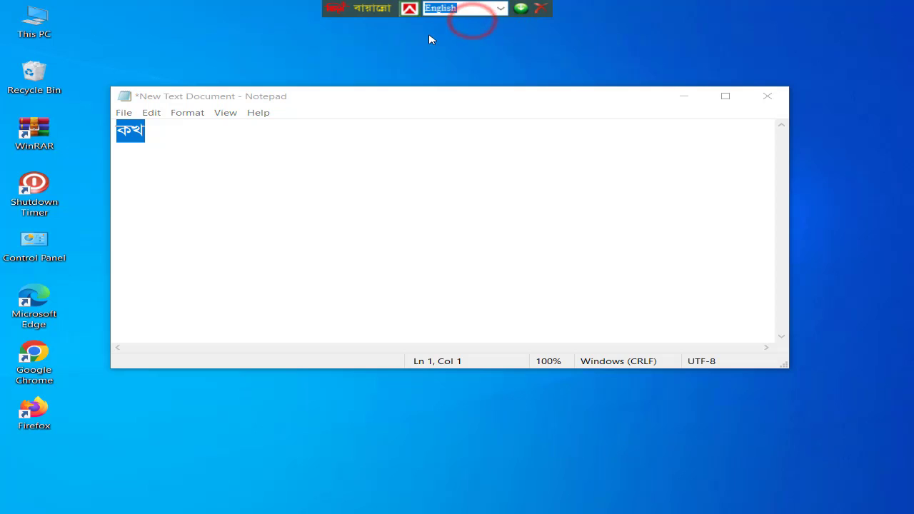
Delete the Bangla letters কখ from the document
key("BackSpace")
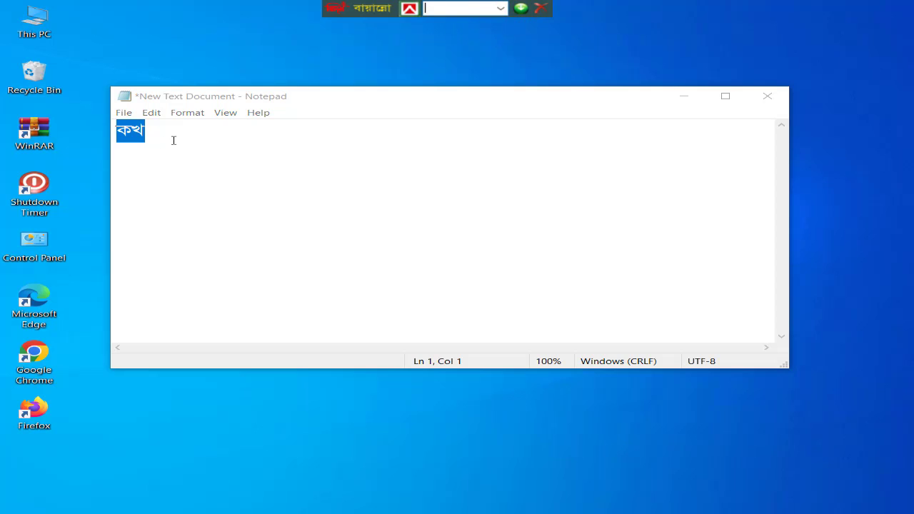
left_click(174, 140)
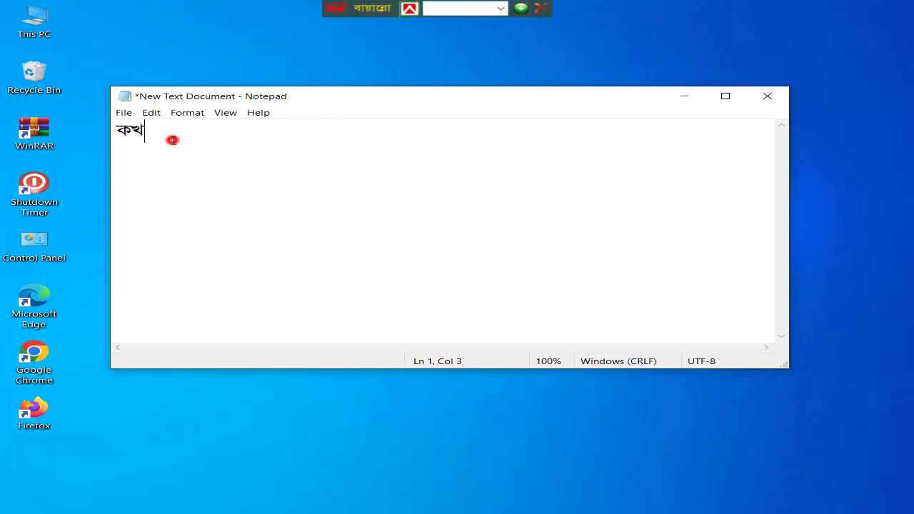
key("BackSpace")
key("BackSpace")
Change the document font to Times New Roman
left_click(182, 114)
left_click(223, 142)
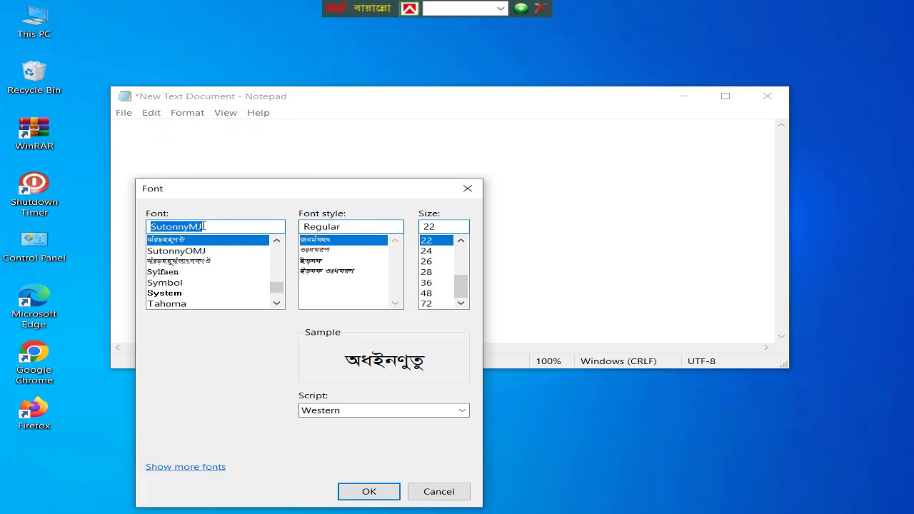
type("Tu")
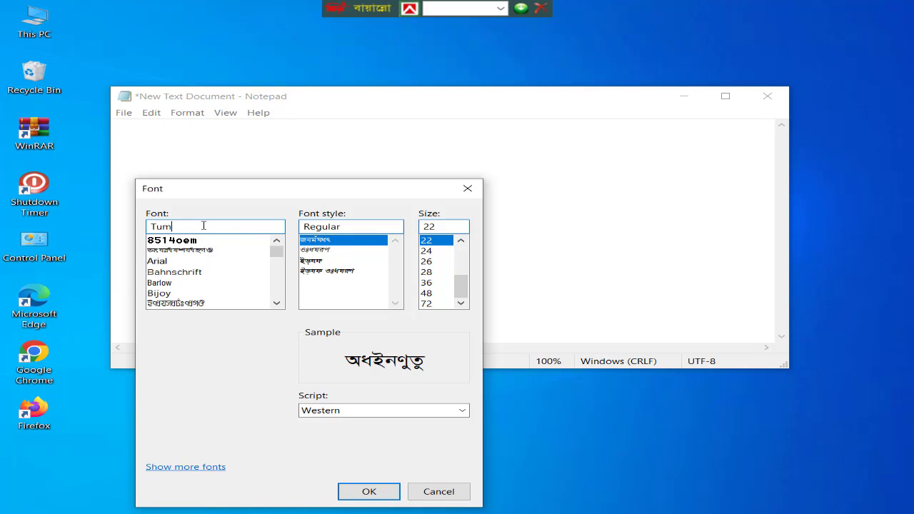
key("BackSpace")
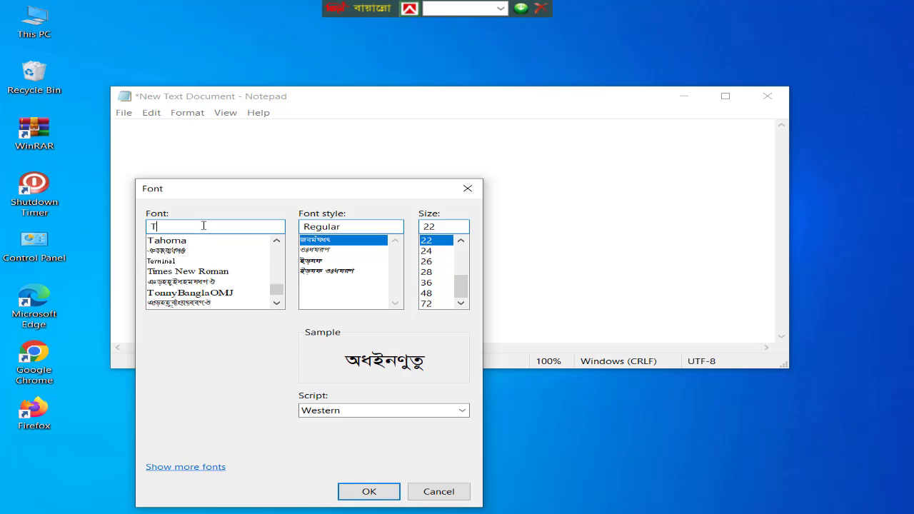
type("ime")
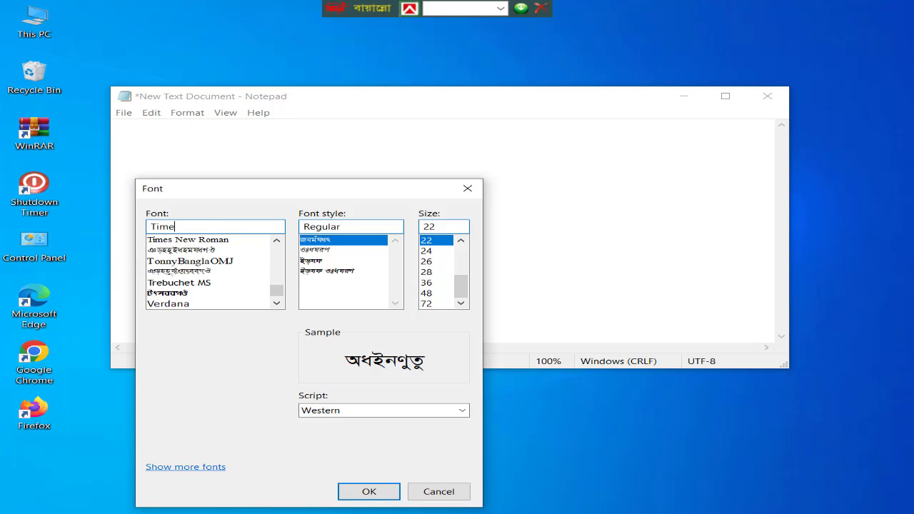
left_click(204, 240)
left_click(369, 492)
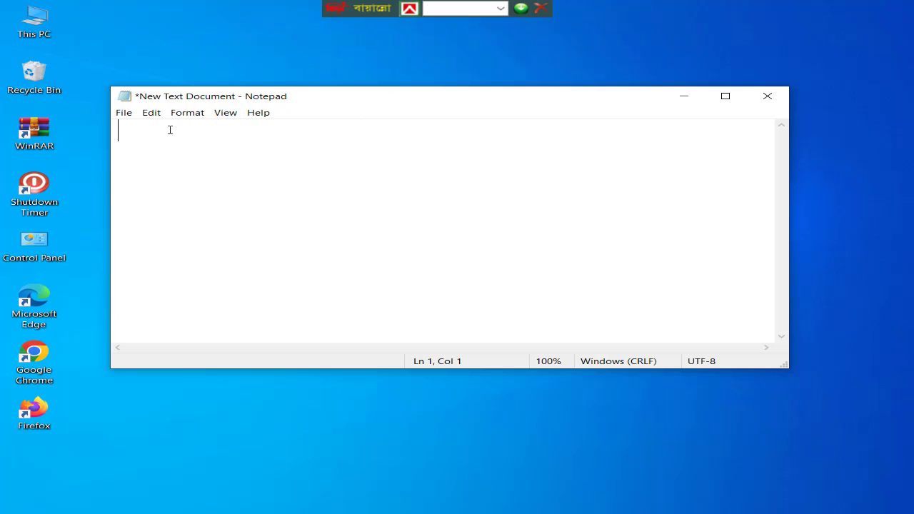
Enter the trial English text "j k" in the document and delete it
type("j k")
left_click_drag(220, 136, 86, 140)
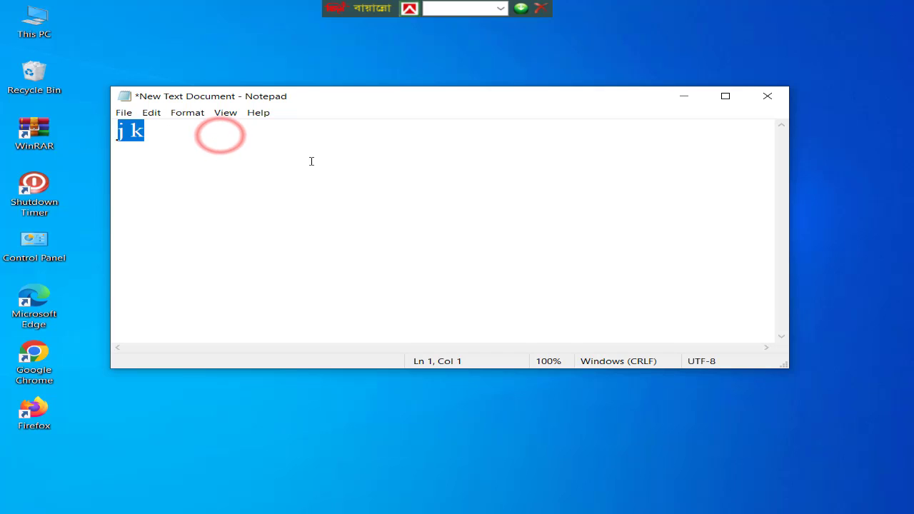
key("Delete")
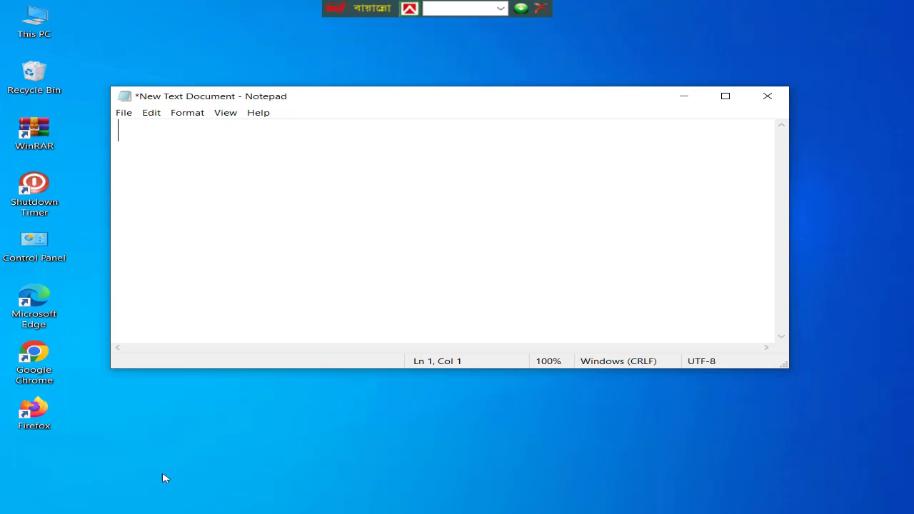
Switch to Firefox and replace the OneDrive download page with a new blank tab, ready for address bar entry
left_click(155, 513)
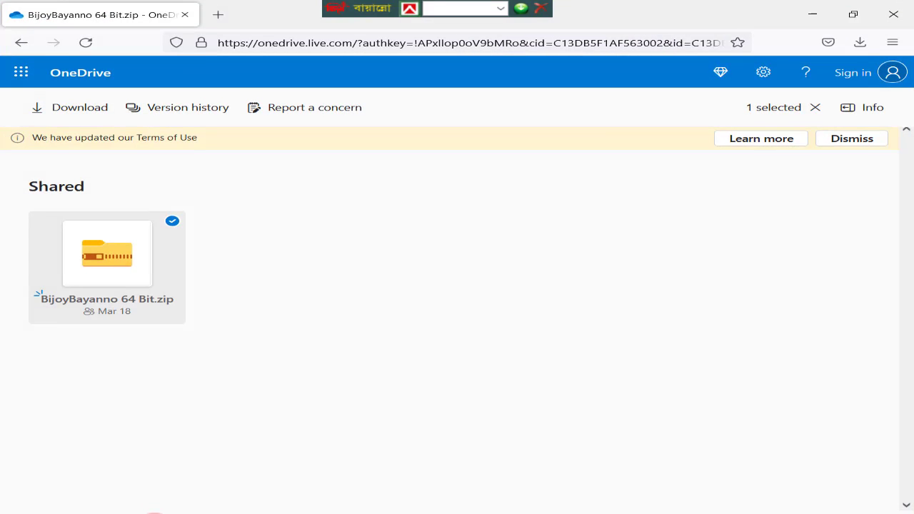
left_click(209, 15)
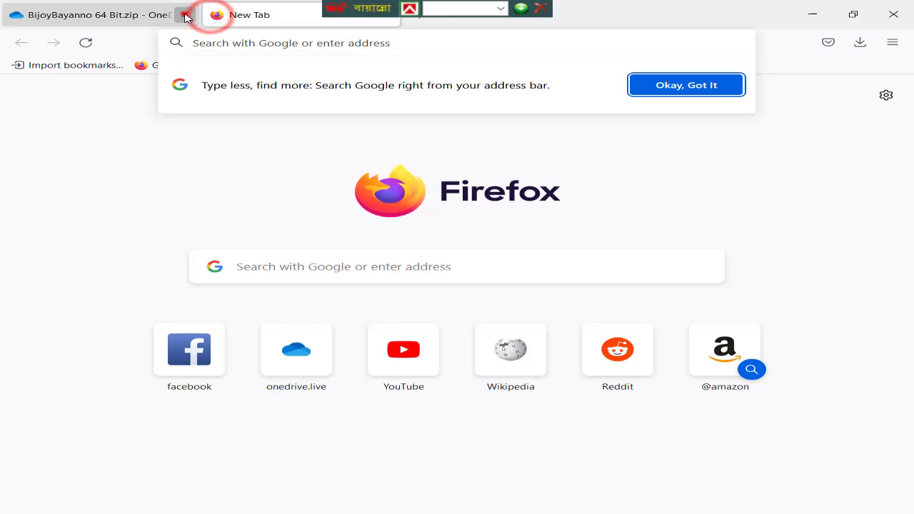
left_click(184, 15)
left_click(216, 43)
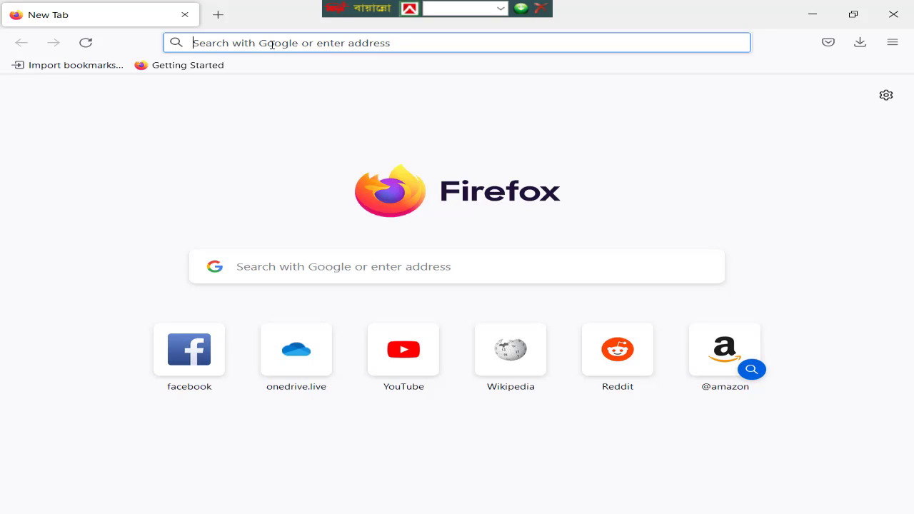
Hide the BijoyBayanno toolbar and restore it as a topbar
left_click(524, 9)
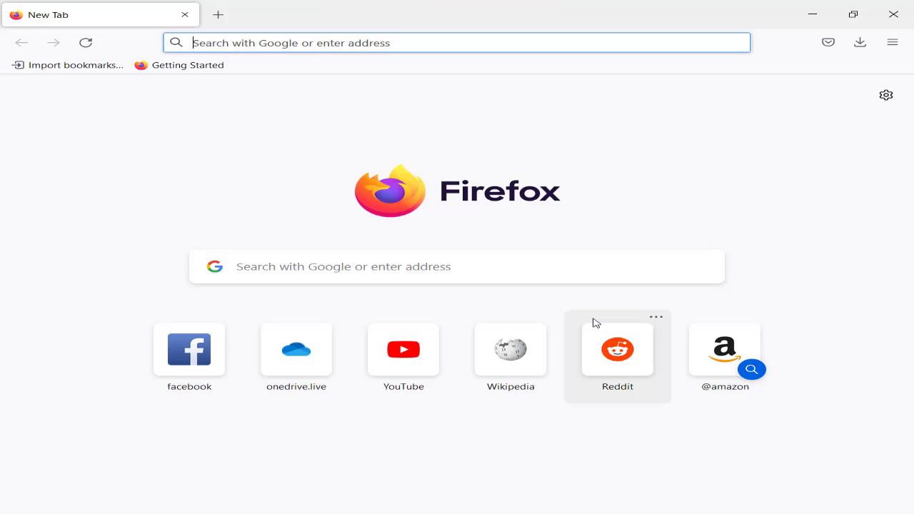
right_click(549, 513)
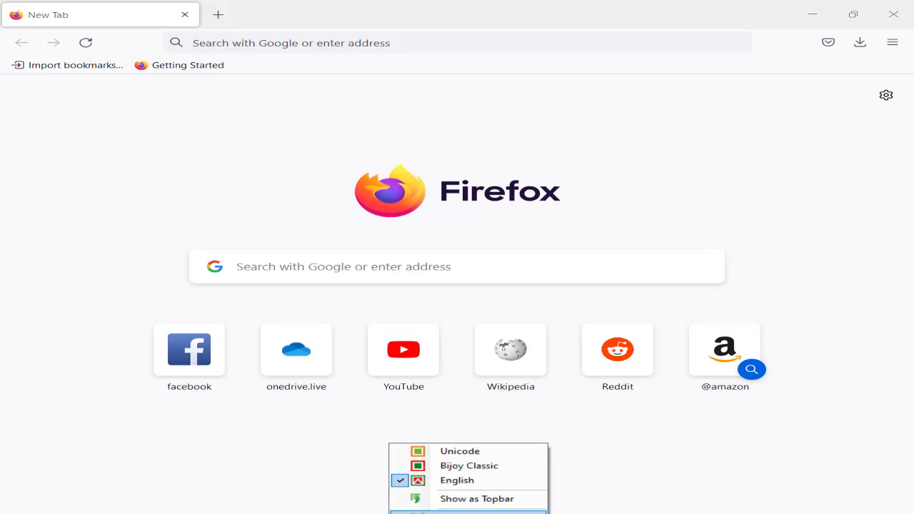
left_click(492, 500)
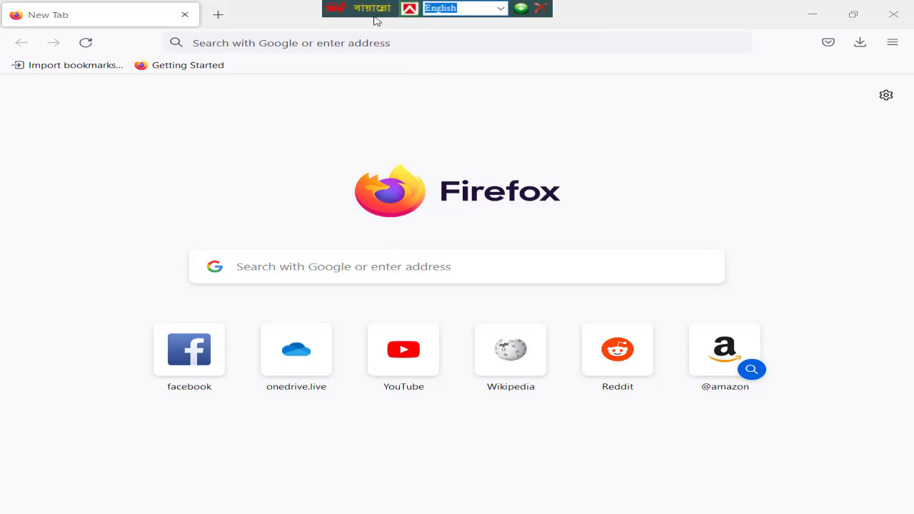
Set the typing layout to Unicode, and test it by entering ক খ in the browser's address bar and clearing it
left_click(502, 11)
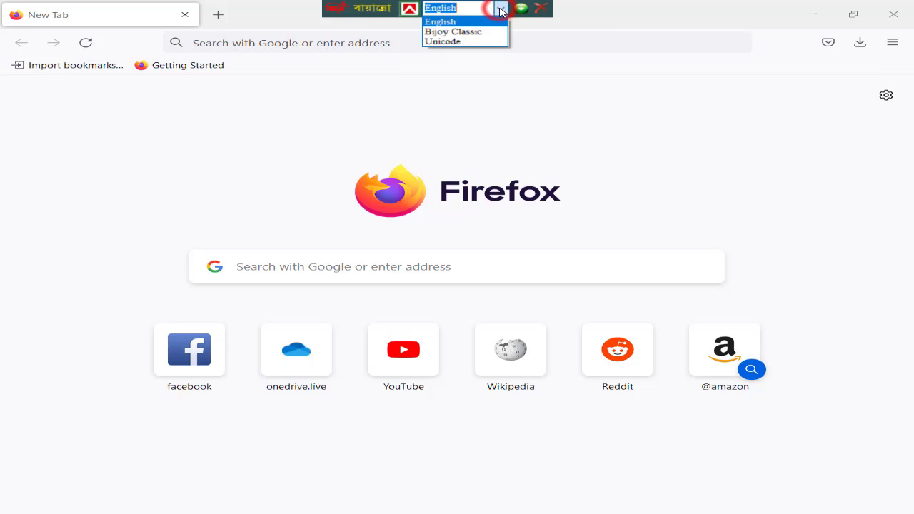
left_click(457, 41)
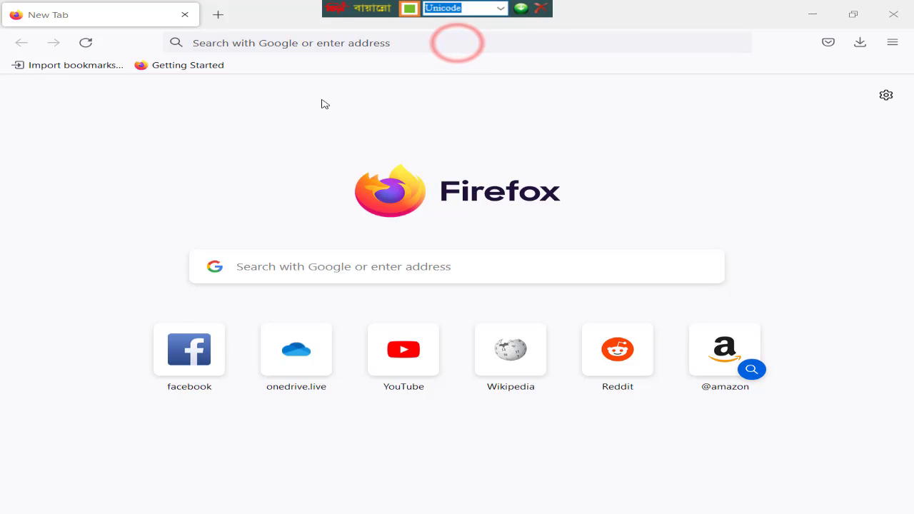
left_click(270, 43)
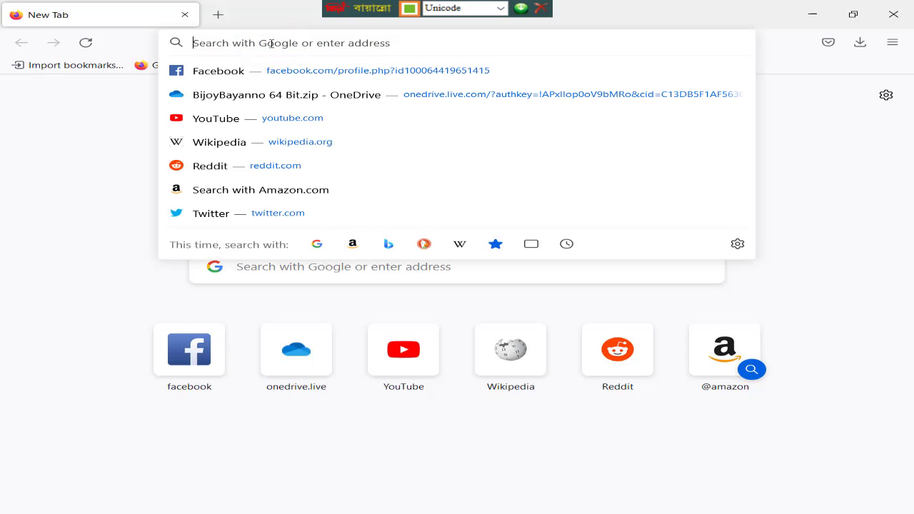
type("ক")
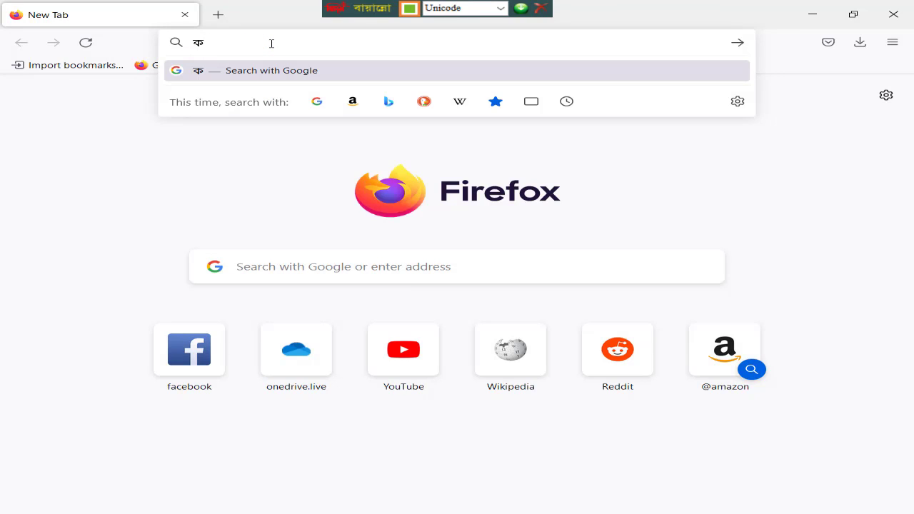
type(" খ")
key("BackSpace")
key("BackSpace")
key("BackSpace")
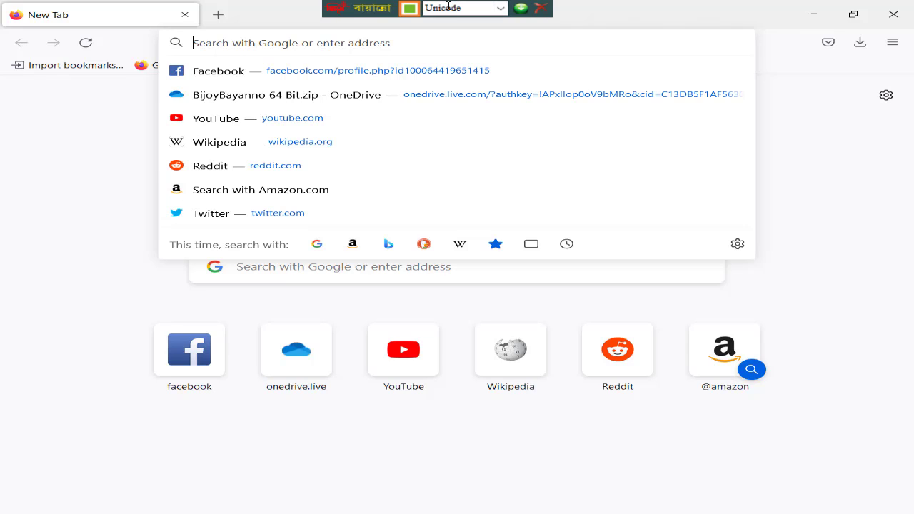
Set the typing layout to Bijoy Classic and minimize the browser to return to Notepad
left_click(500, 7)
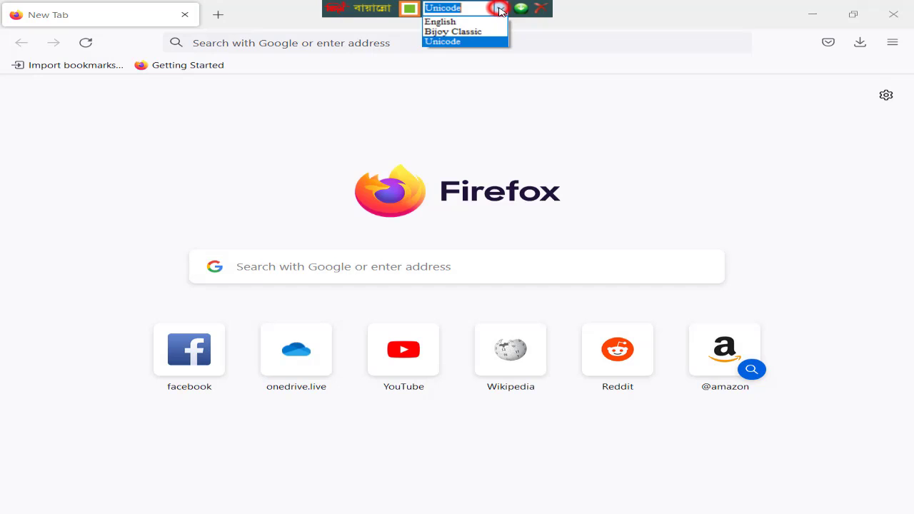
left_click(470, 32)
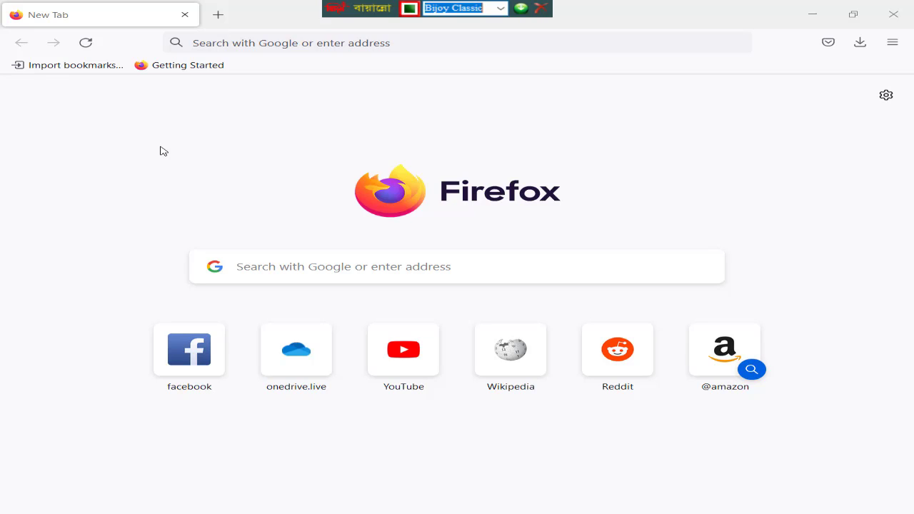
left_click(801, 17)
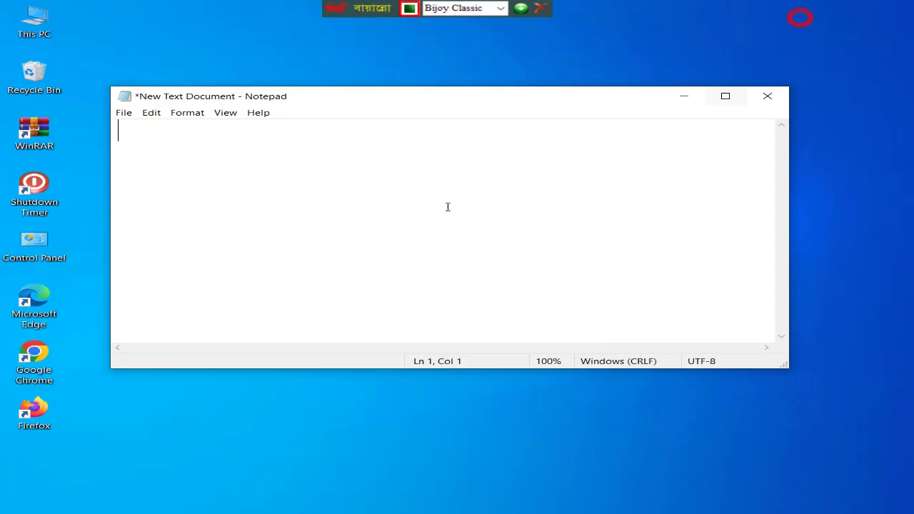
Open the document's font settings, move the dialog nearer the screen's centre, and clear the font name
left_click(183, 115)
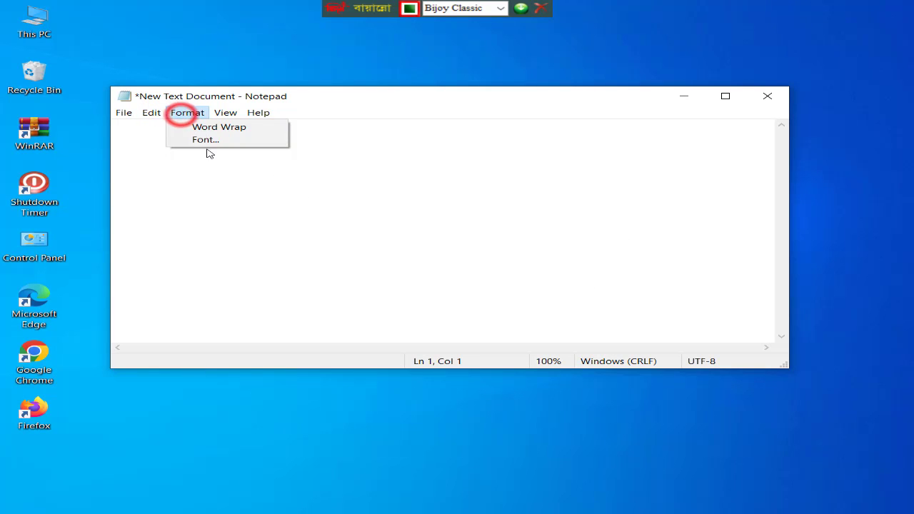
left_click(214, 140)
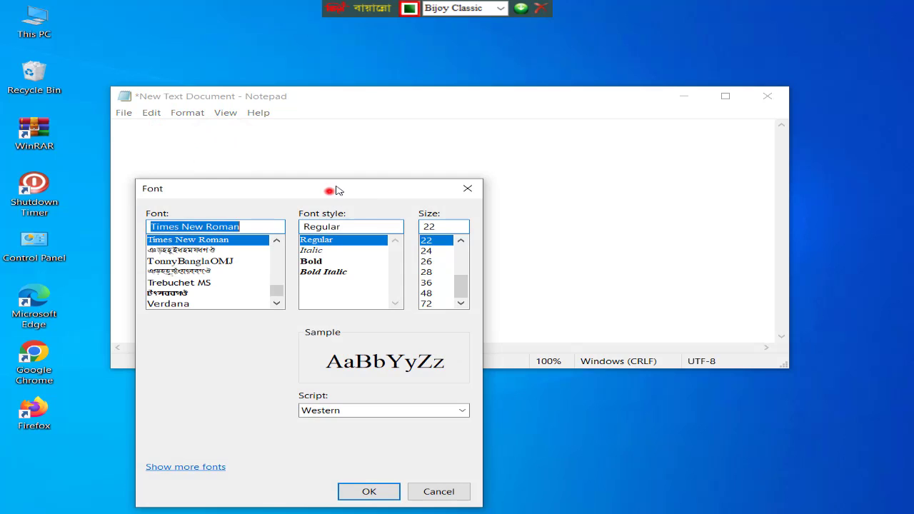
left_click_drag(335, 191, 468, 82)
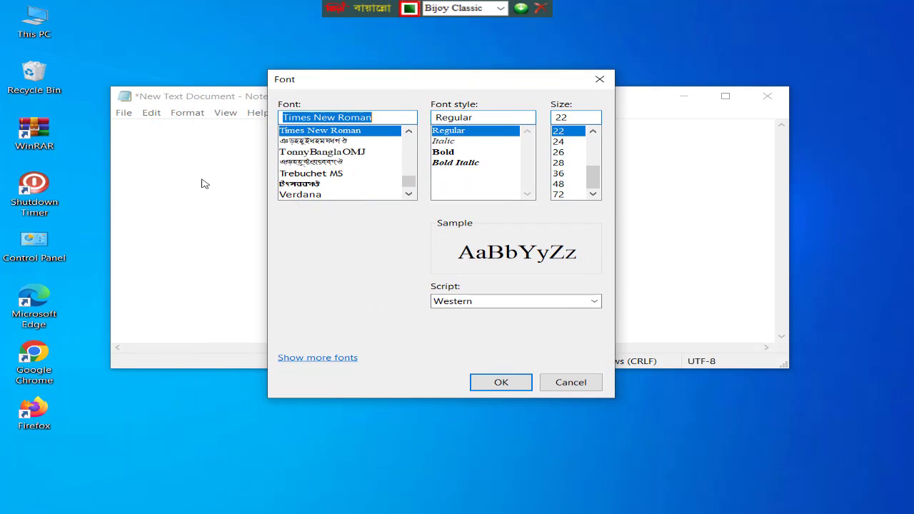
left_click(392, 117)
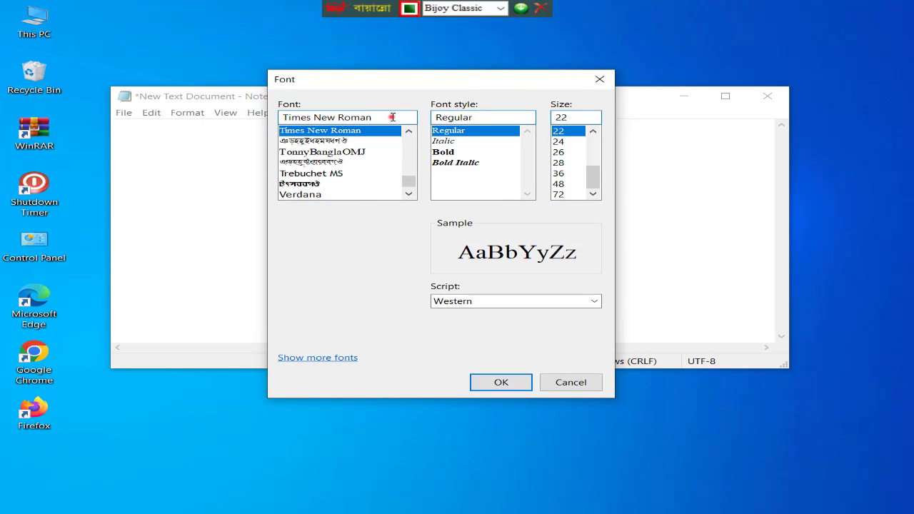
left_click(408, 183)
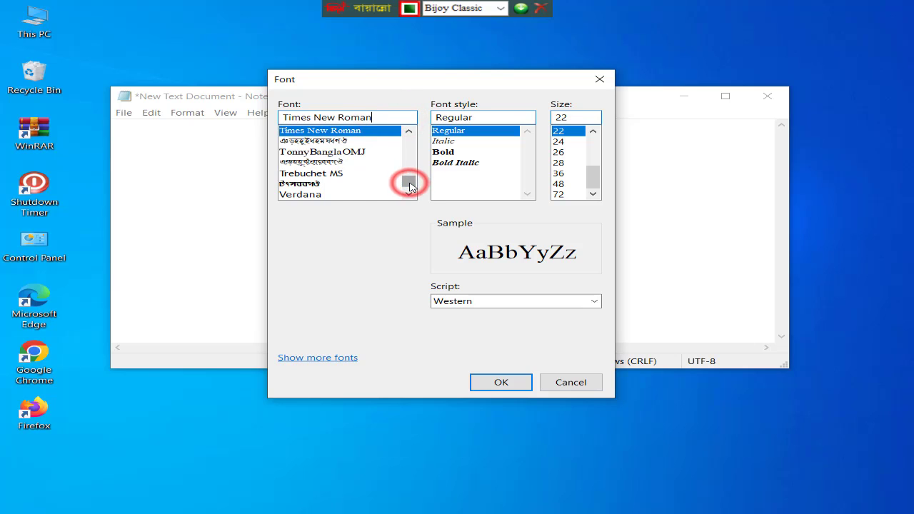
left_click_drag(409, 187, 233, 122)
left_click(370, 116)
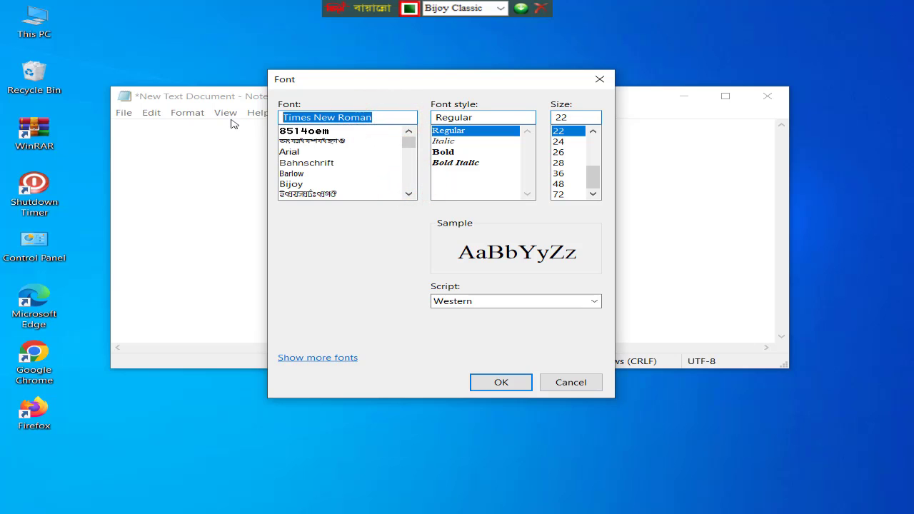
key("BackSpace")
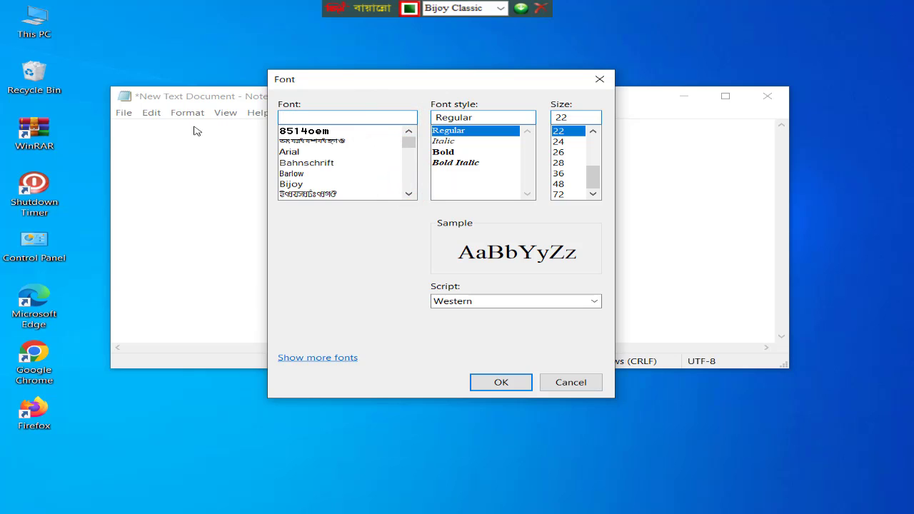
Set the typing layout to English and choose the SutonnyMJ font for the document
left_click(411, 9)
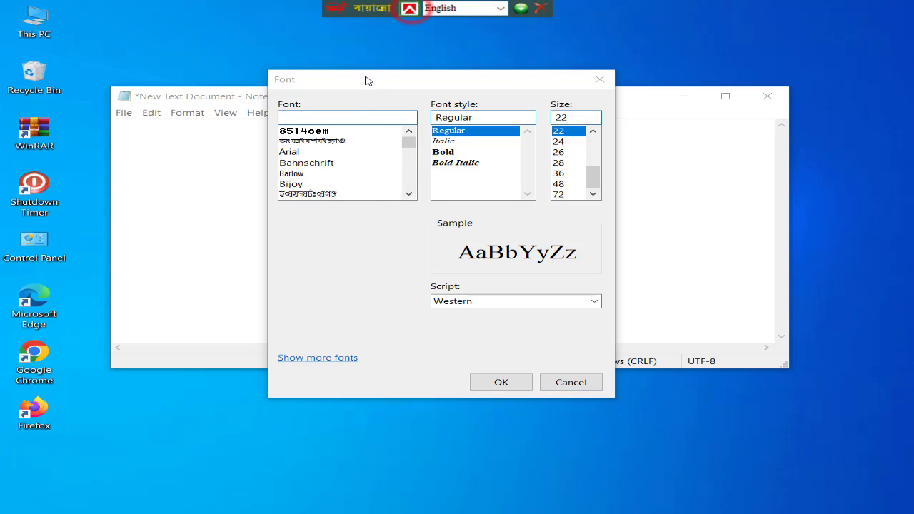
left_click(350, 117)
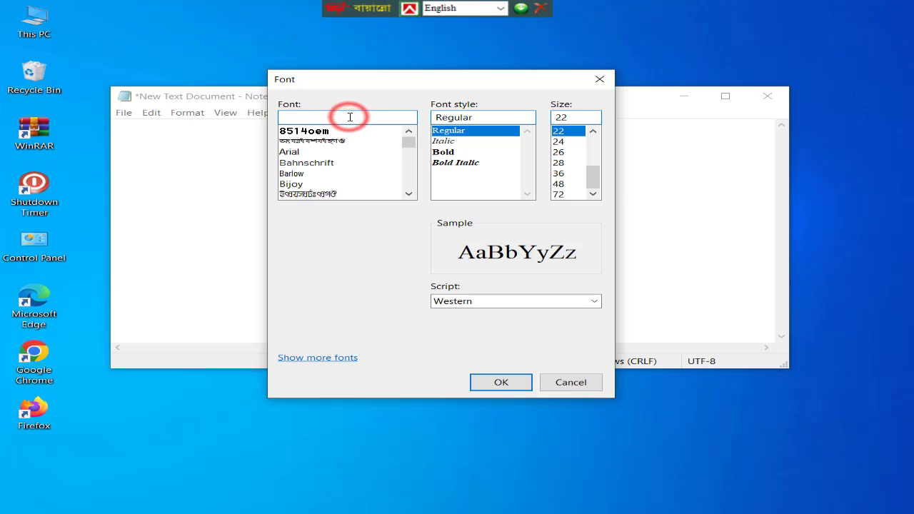
type("s")
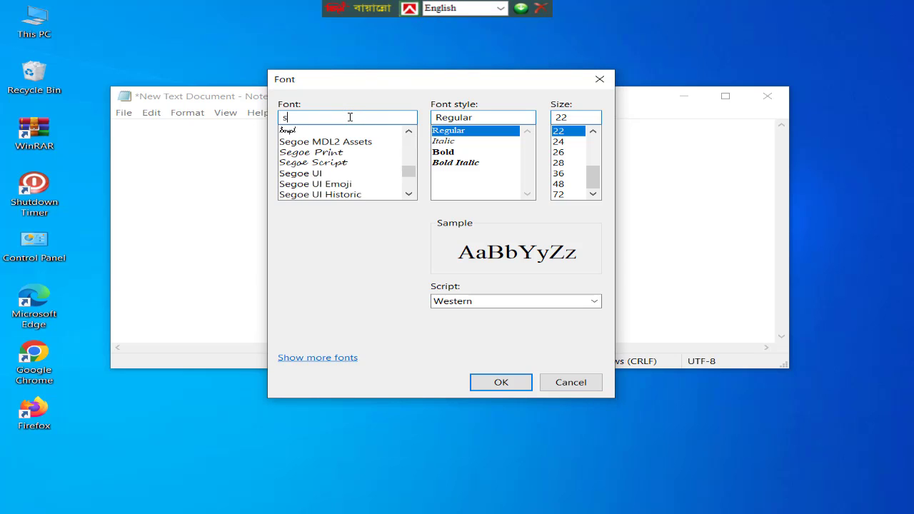
type("uto")
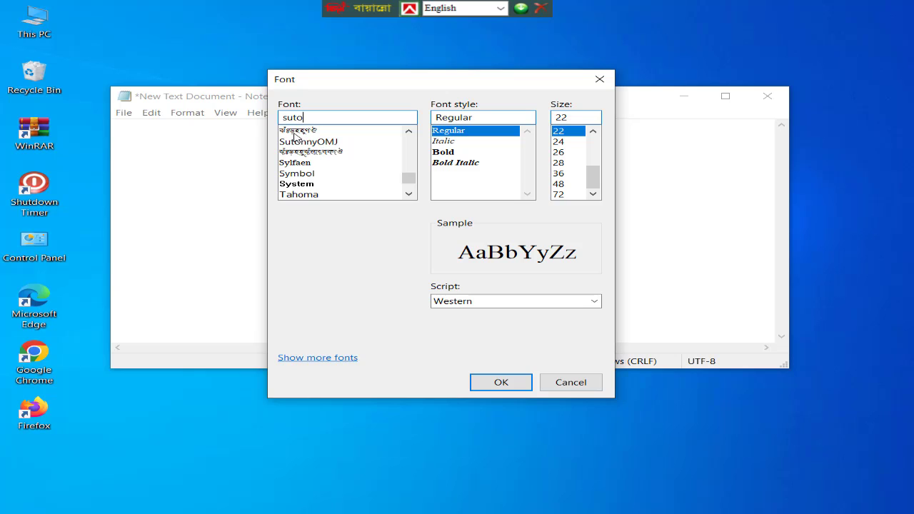
left_click(298, 131)
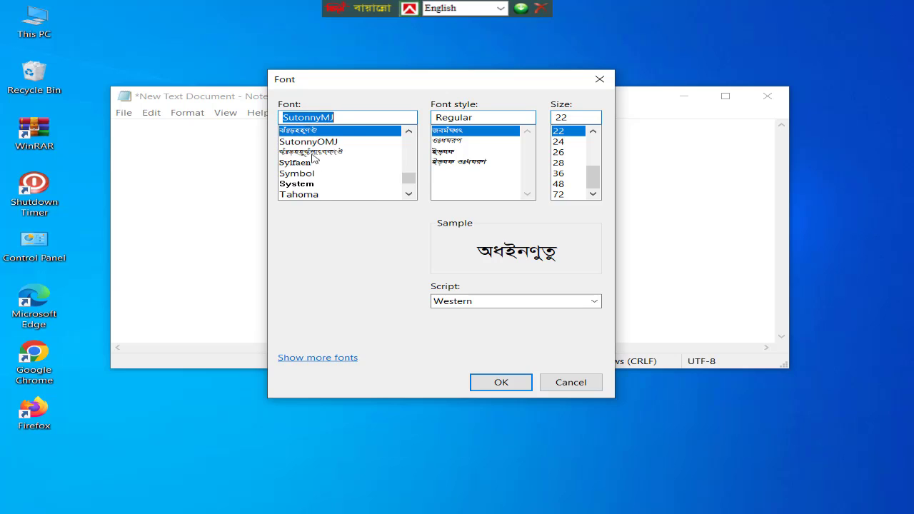
Choose Times New Roman as the font instead and apply the font settings
type("tim")
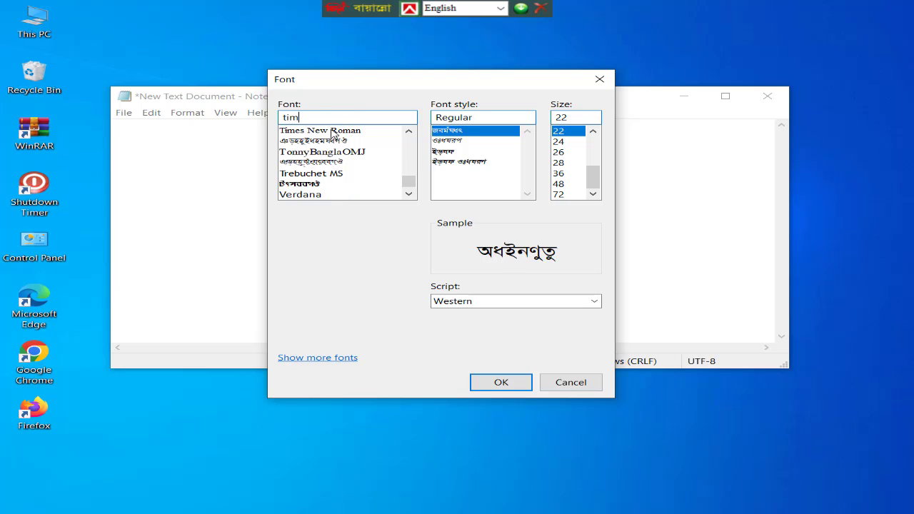
left_click(332, 133)
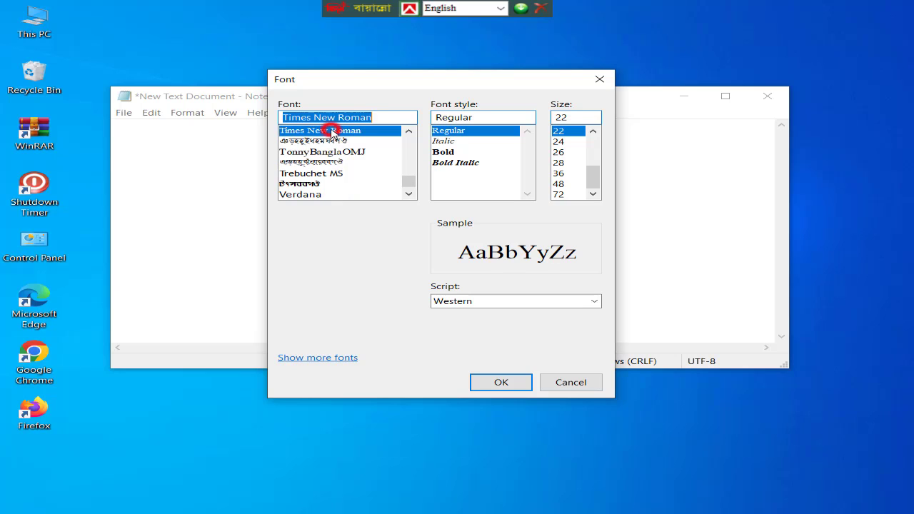
left_click(500, 383)
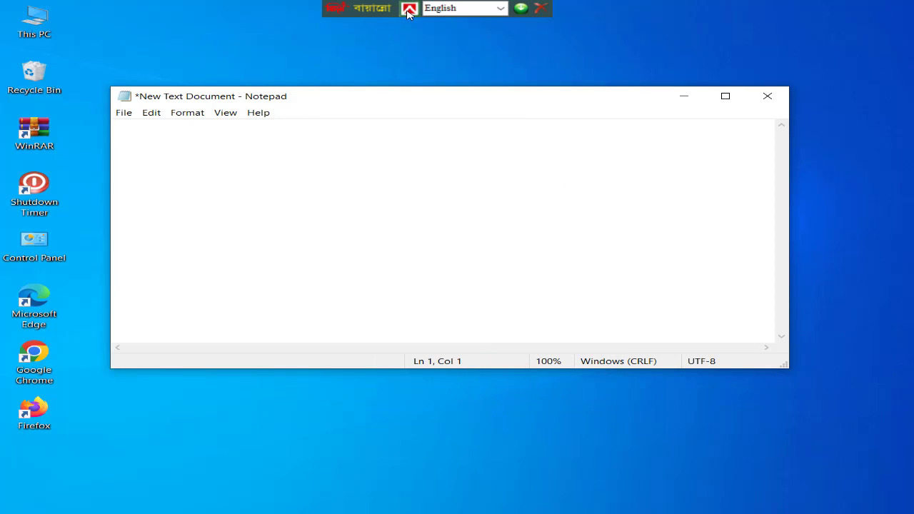